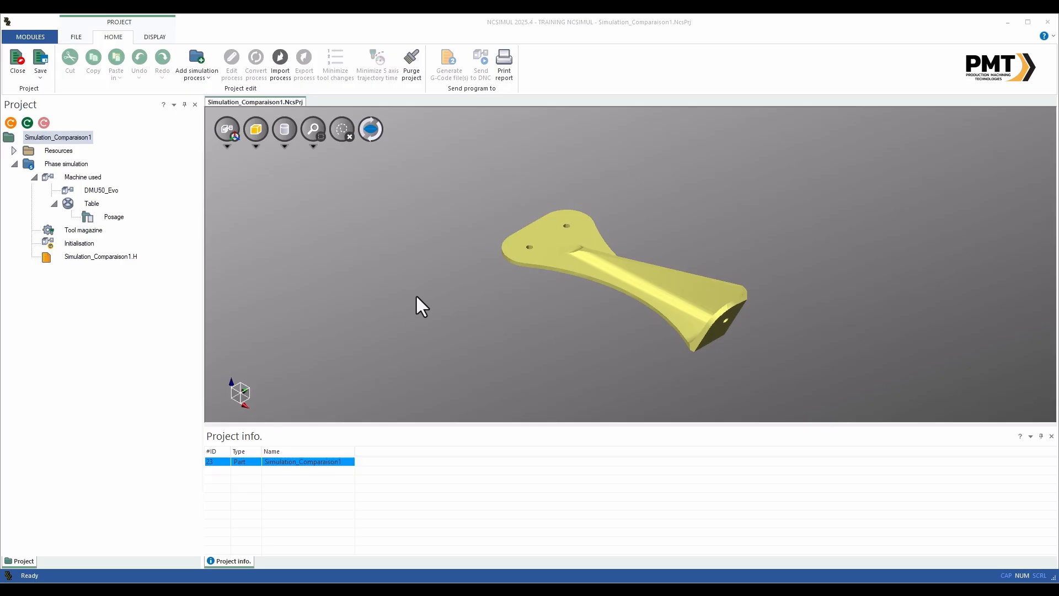
Open the Phase simulation process for editing and hide the machine so only the fixture and stock are displayed
double_click(57, 164)
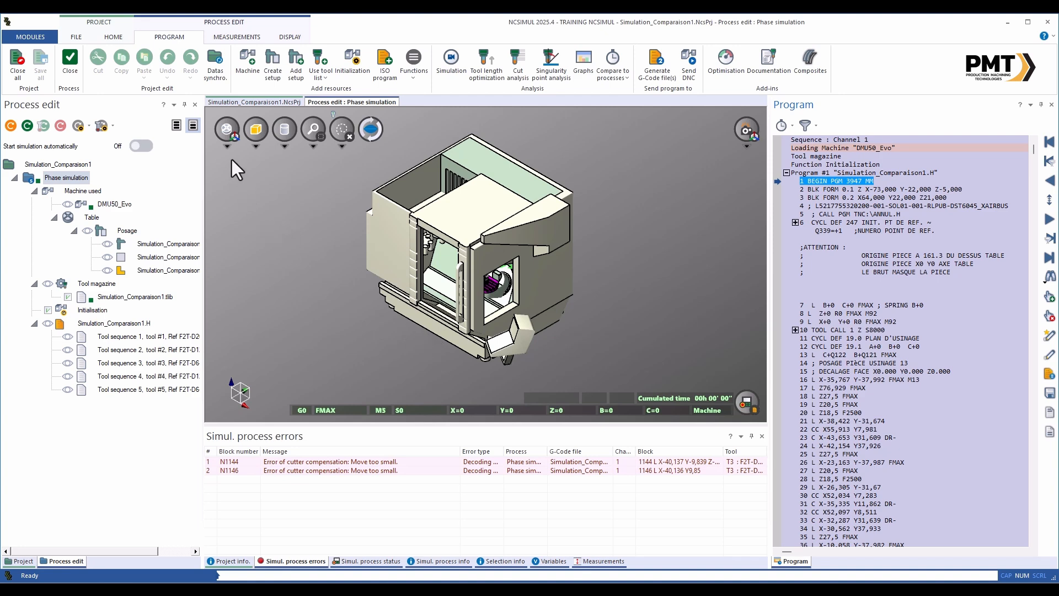
left_click(230, 133)
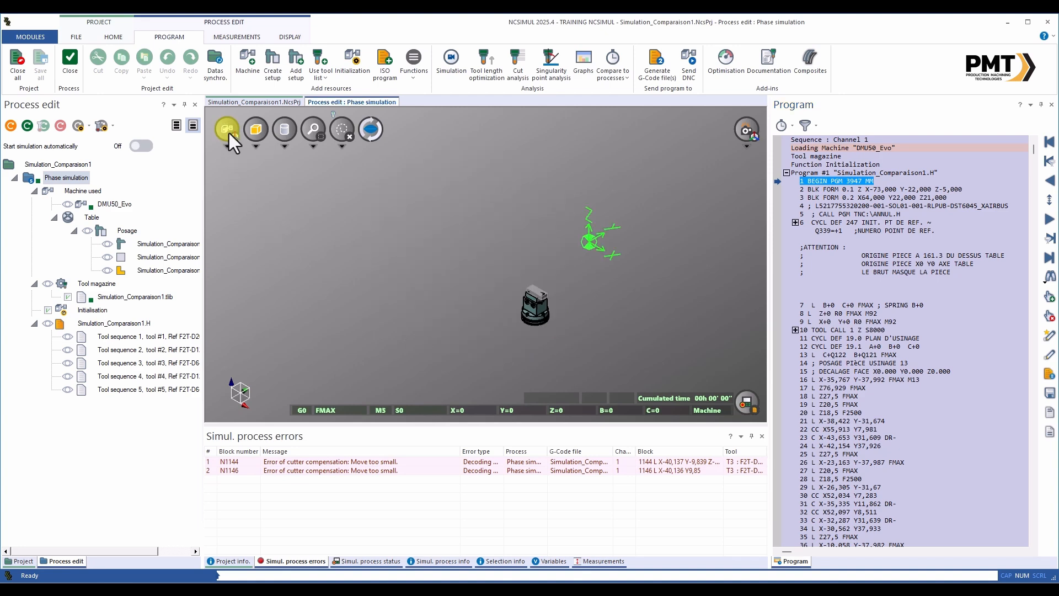
scroll(477, 267, "up", 5)
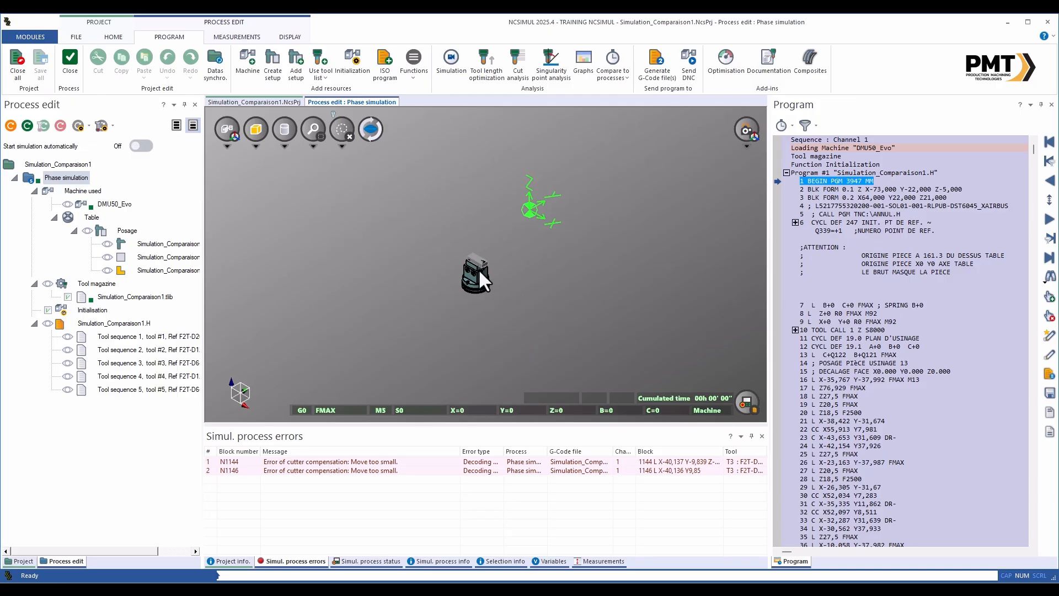
scroll(501, 265, "up", 3)
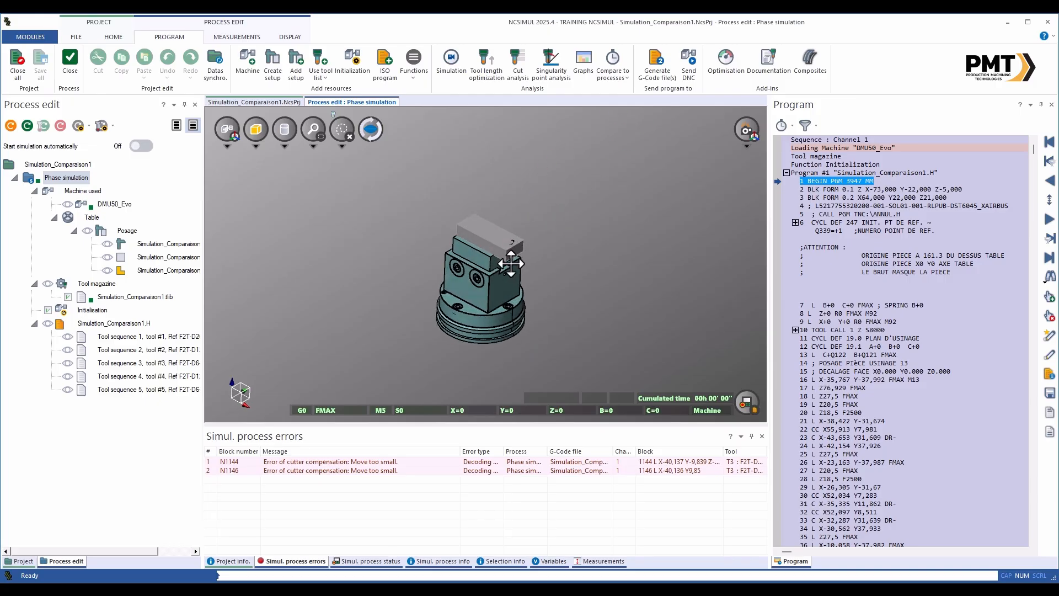
middle_click_drag(509, 262, 500, 266)
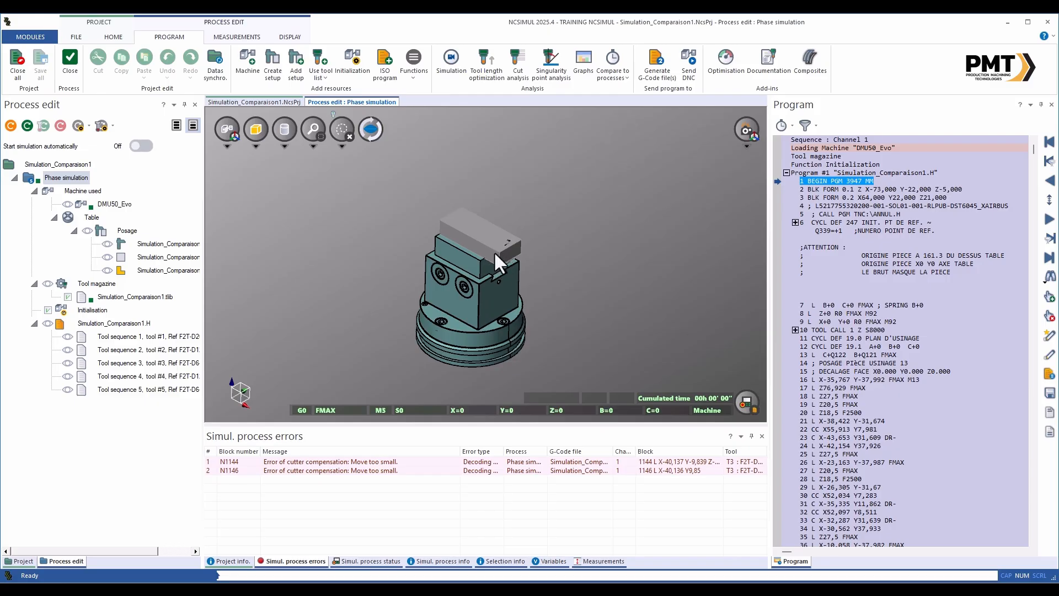
Enter simulation mode and hide all toolpaths of the Simulation_Comparaison1.H program
left_click(451, 62)
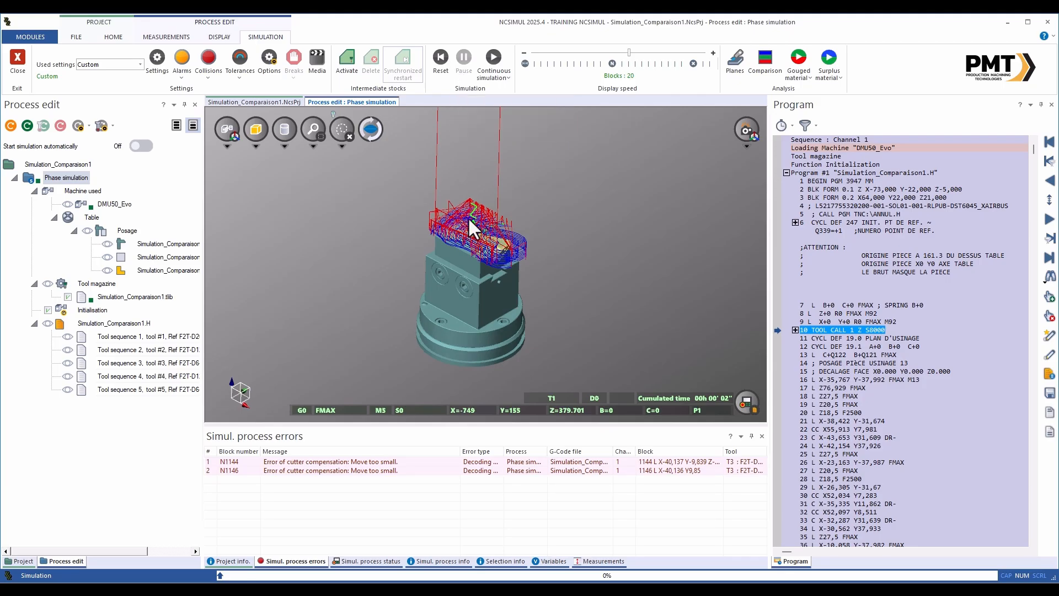
left_click(48, 324)
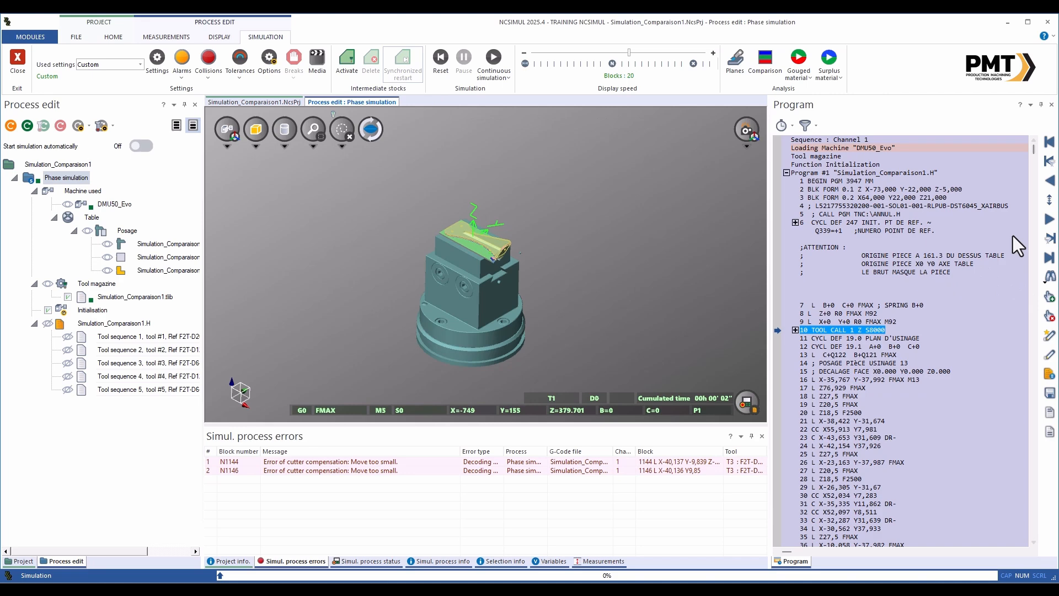
left_click_drag(1034, 152, 1034, 356)
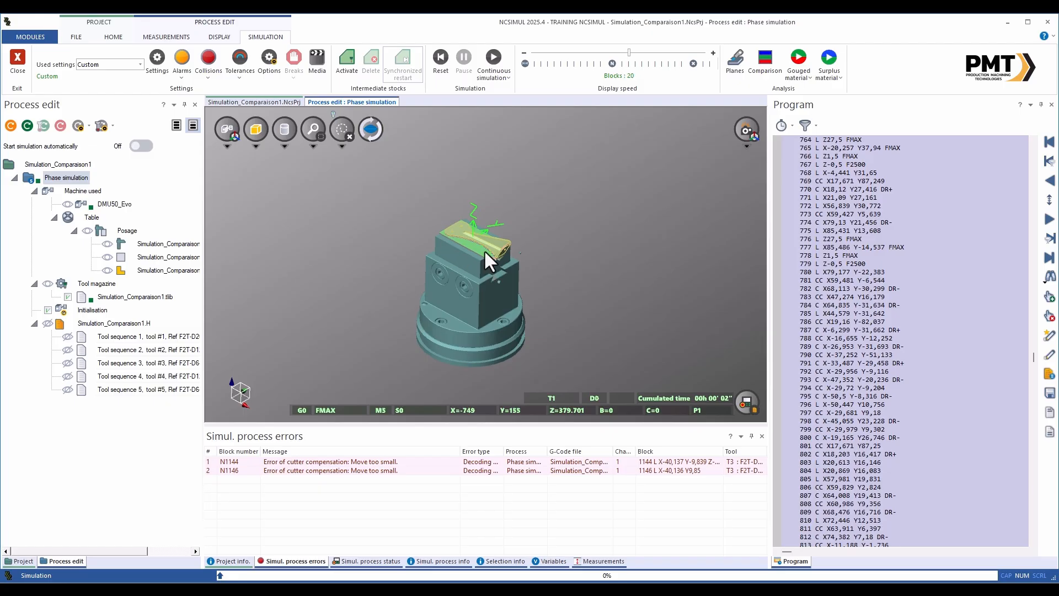
scroll(479, 243, "up", 2)
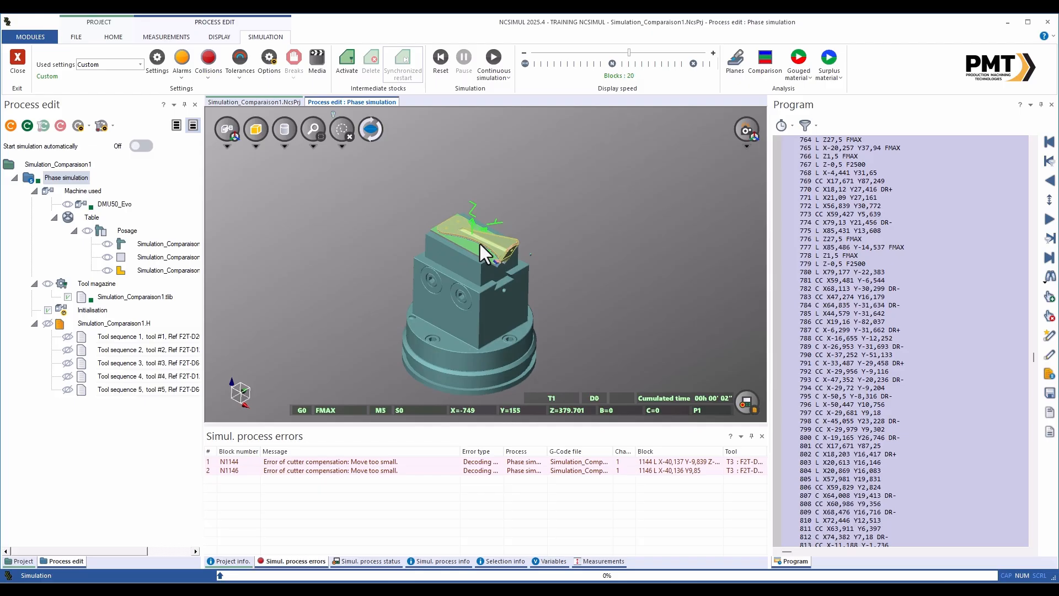
Reset the simulation to the raw stock and run the whole program in continuous simulation
left_click(441, 70)
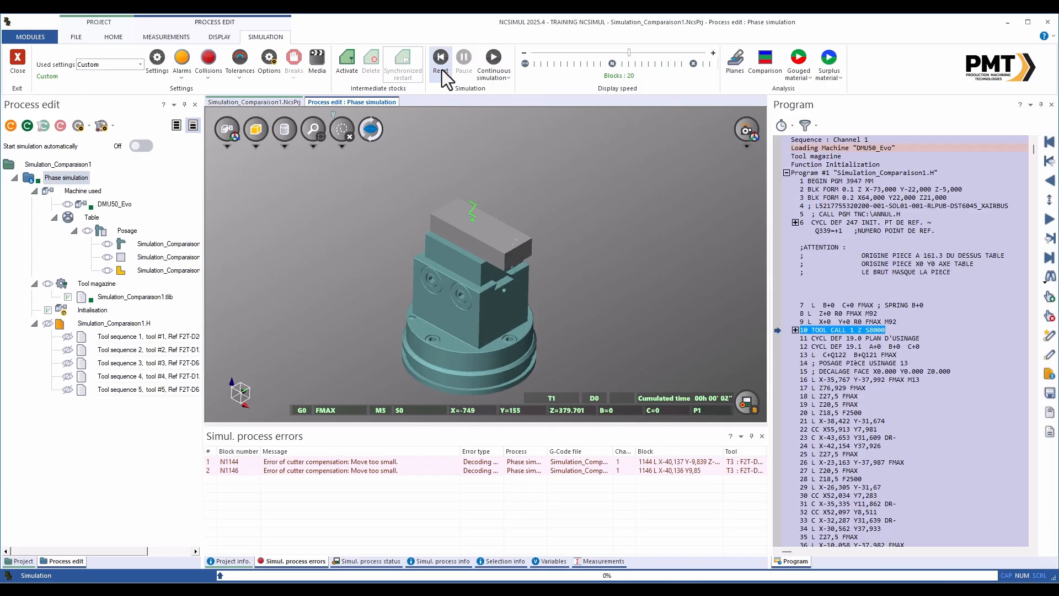
left_click(503, 76)
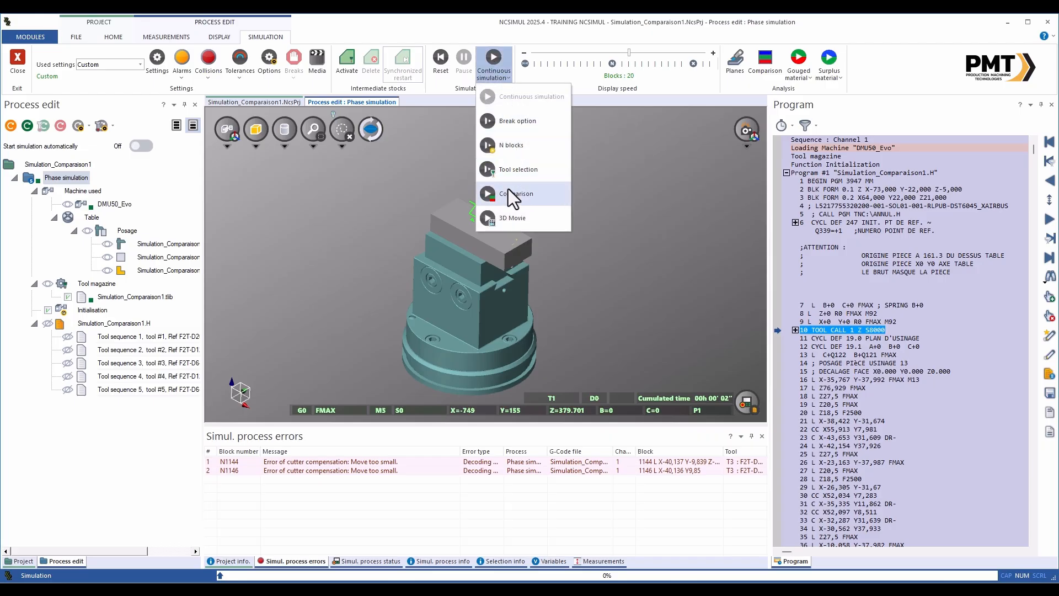
left_click(504, 75)
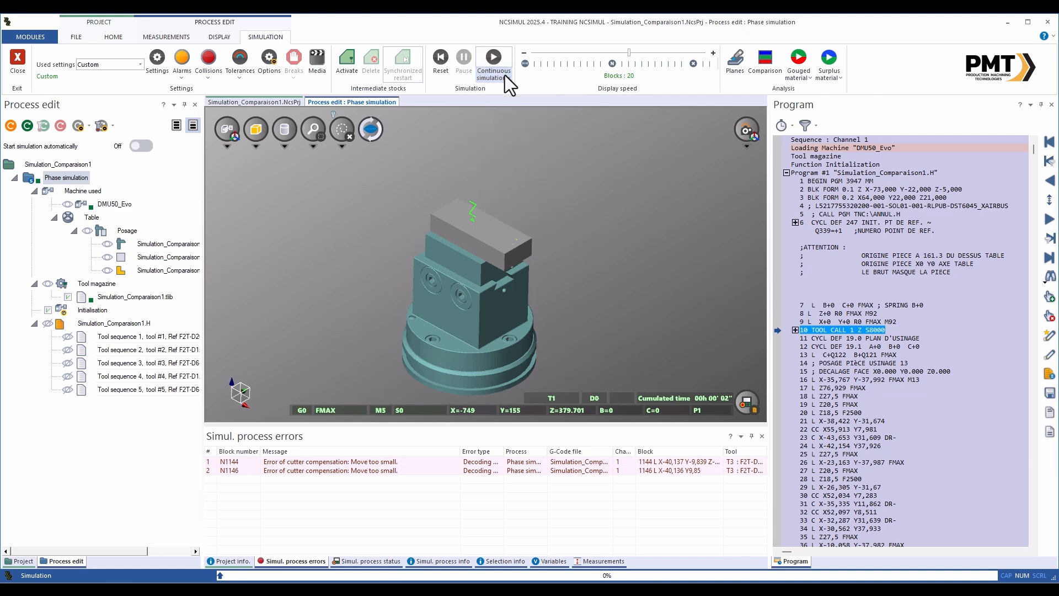
left_click(495, 58)
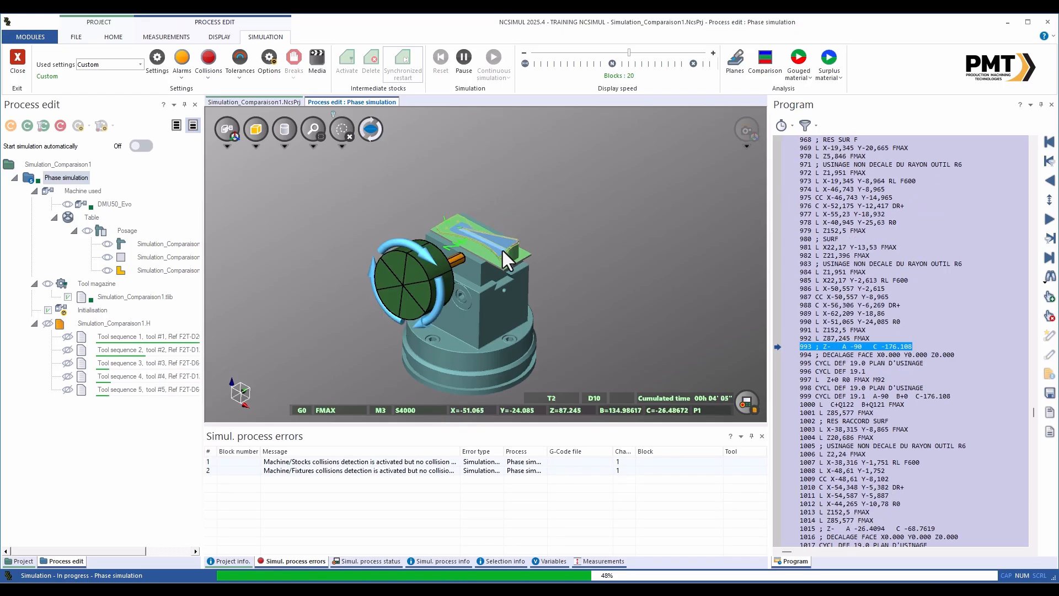
scroll(501, 250, "up", 3)
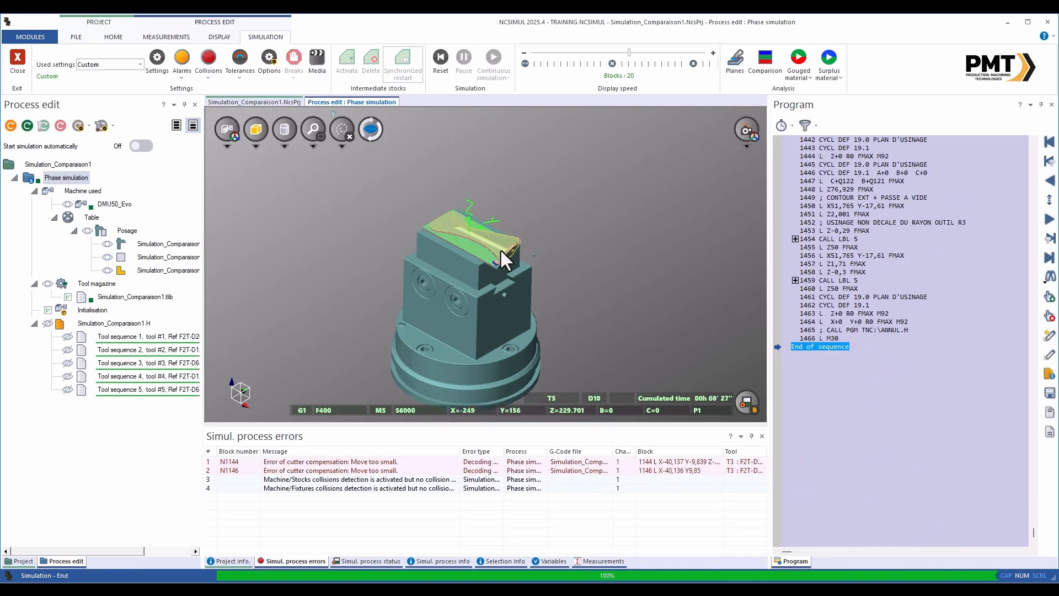
Delete the small loose piece of material floating beside the machined part as scrap
middle_click_drag(501, 249, 501, 234)
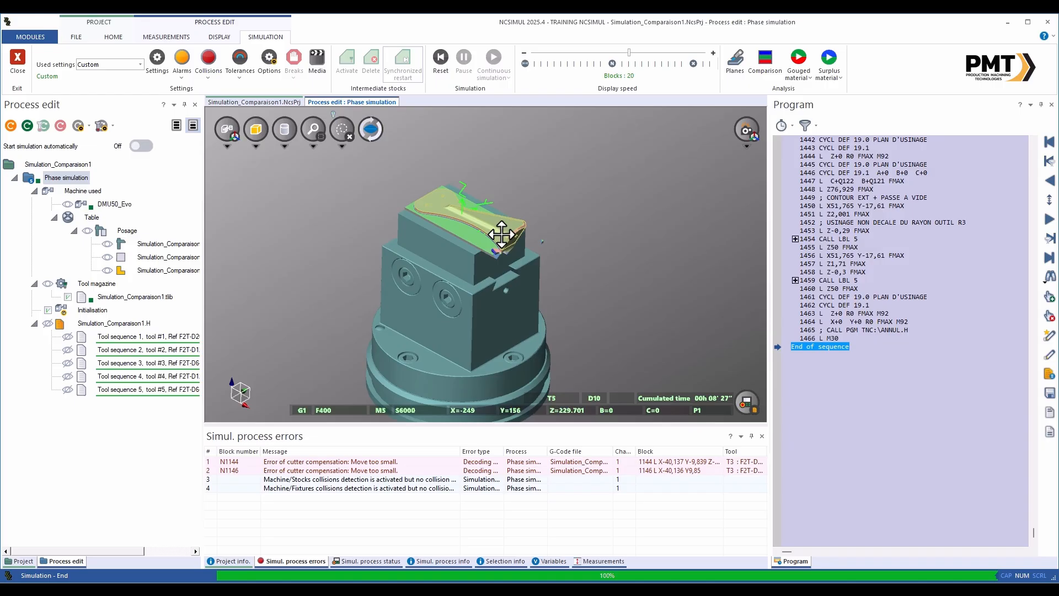
scroll(501, 233, "up", 1)
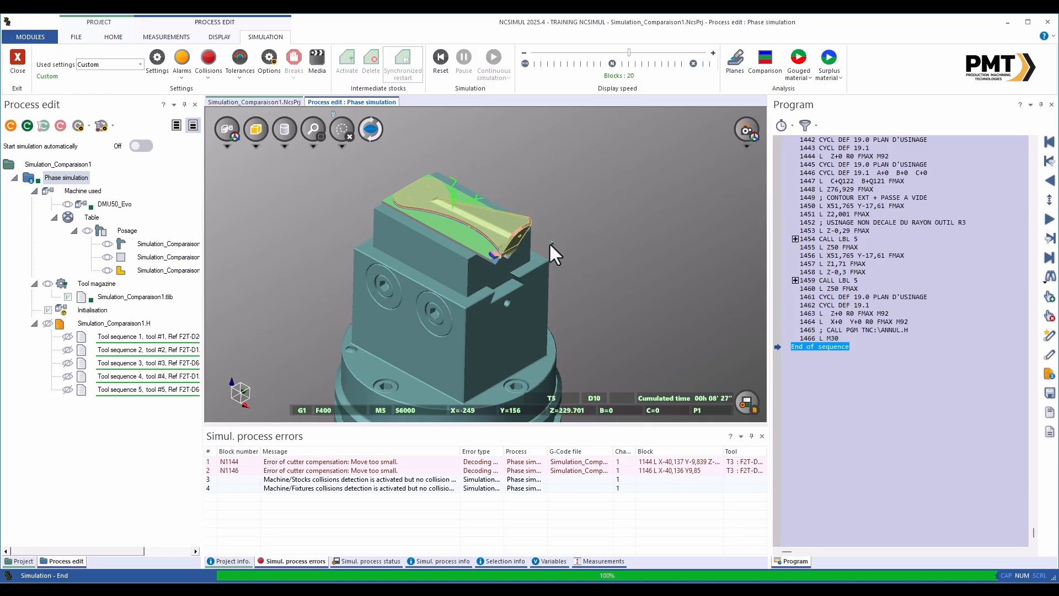
scroll(549, 244, "up", 1)
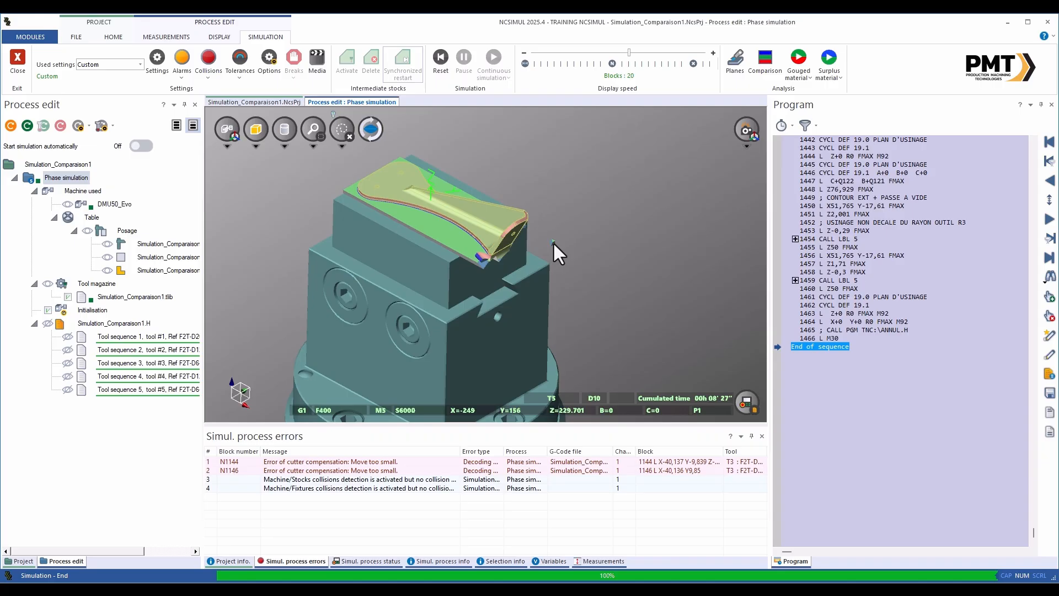
right_click(553, 241)
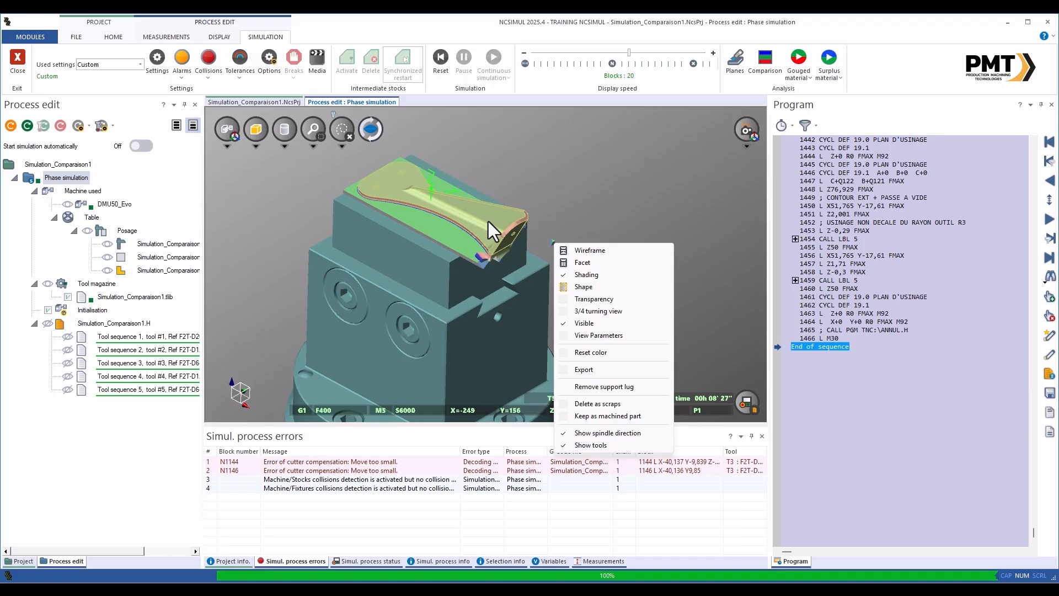
left_click(596, 404)
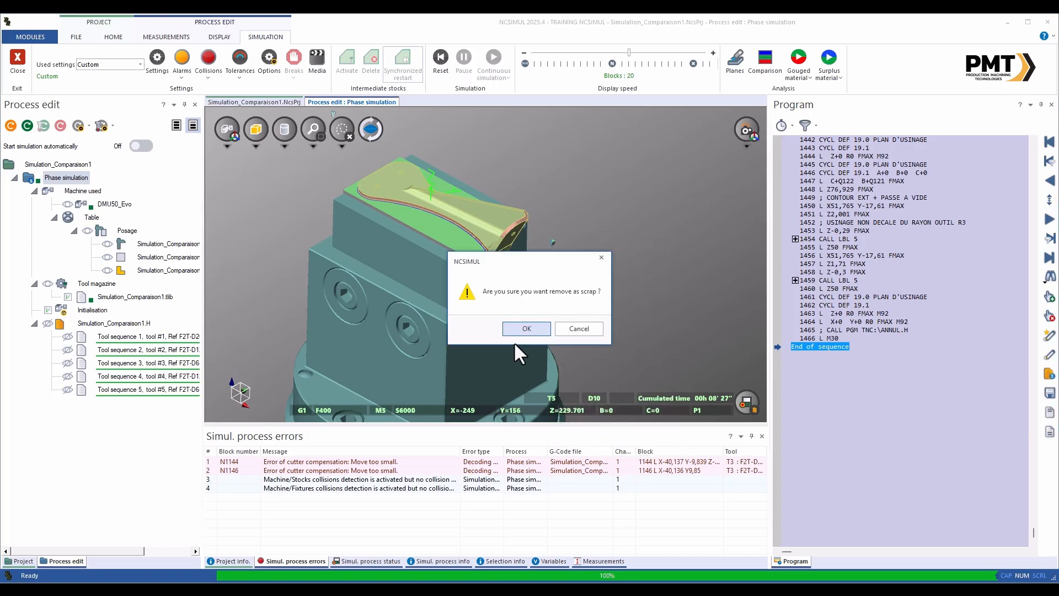
left_click(519, 328)
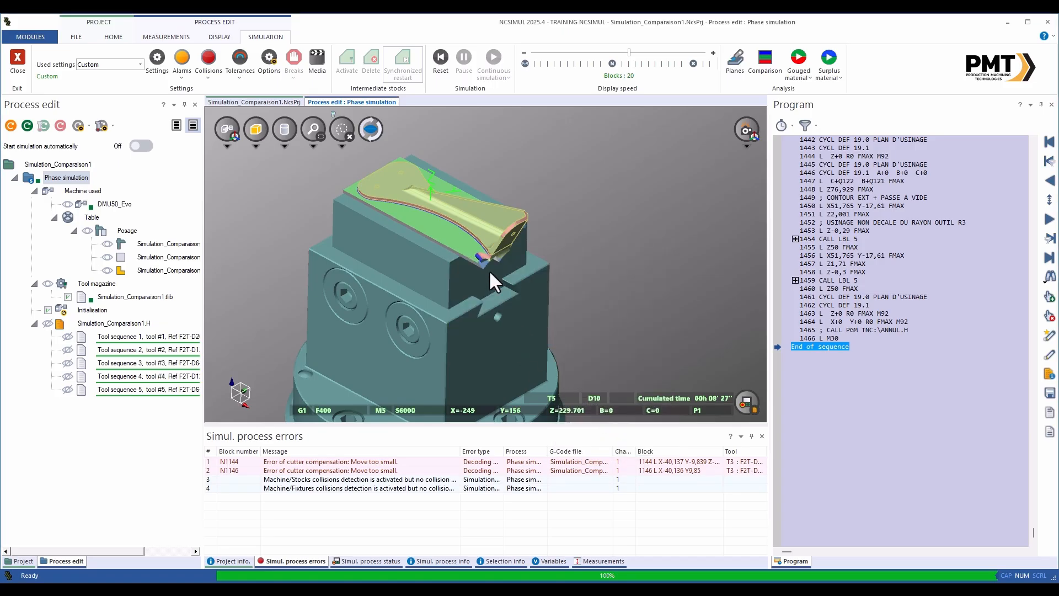
Restrict the measurement selection filter to Stock and hide the Simulation_Comparaison1 design part
middle_click_drag(489, 269, 500, 273)
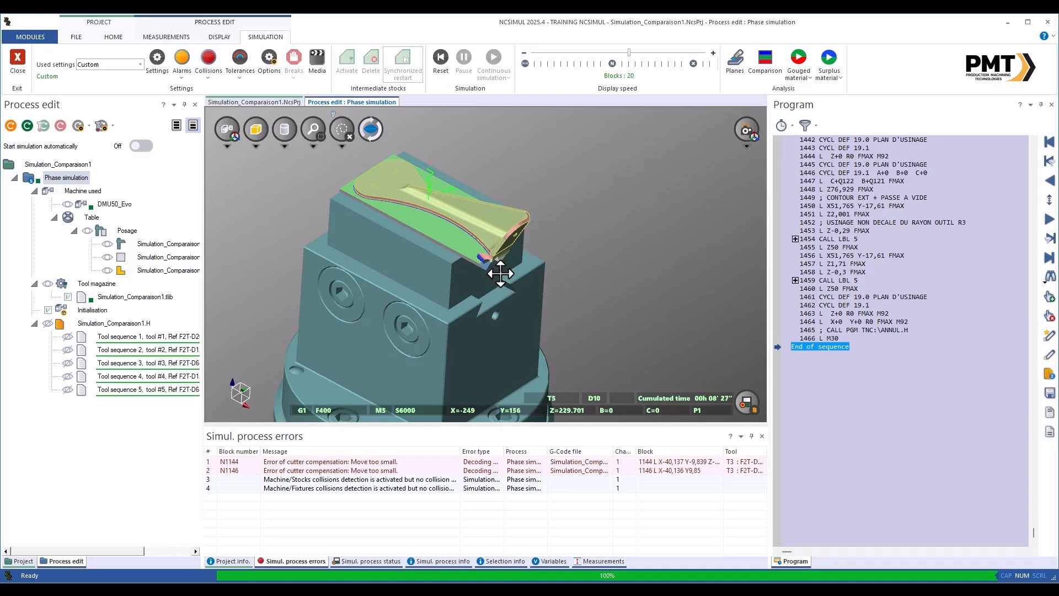
middle_click_drag(566, 283, 524, 268)
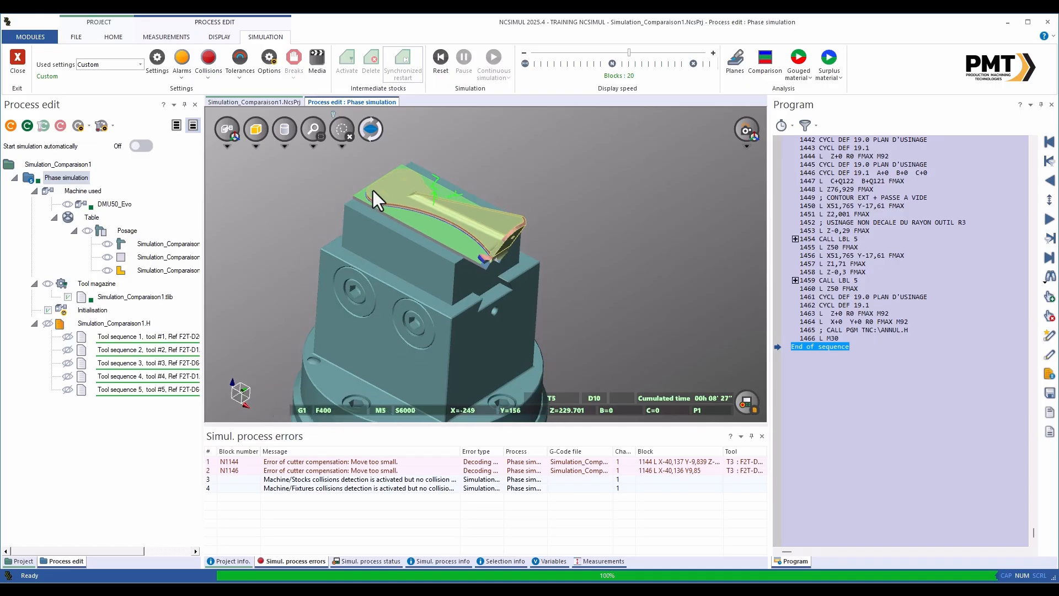
middle_click_drag(376, 221, 404, 256)
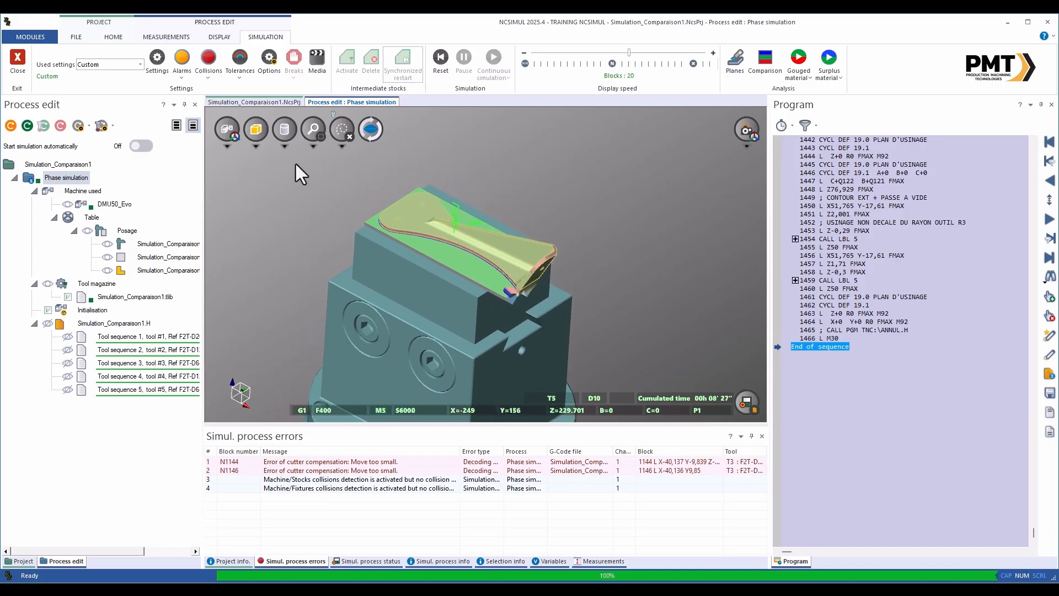
left_click(163, 32)
middle_click_drag(481, 283, 501, 286)
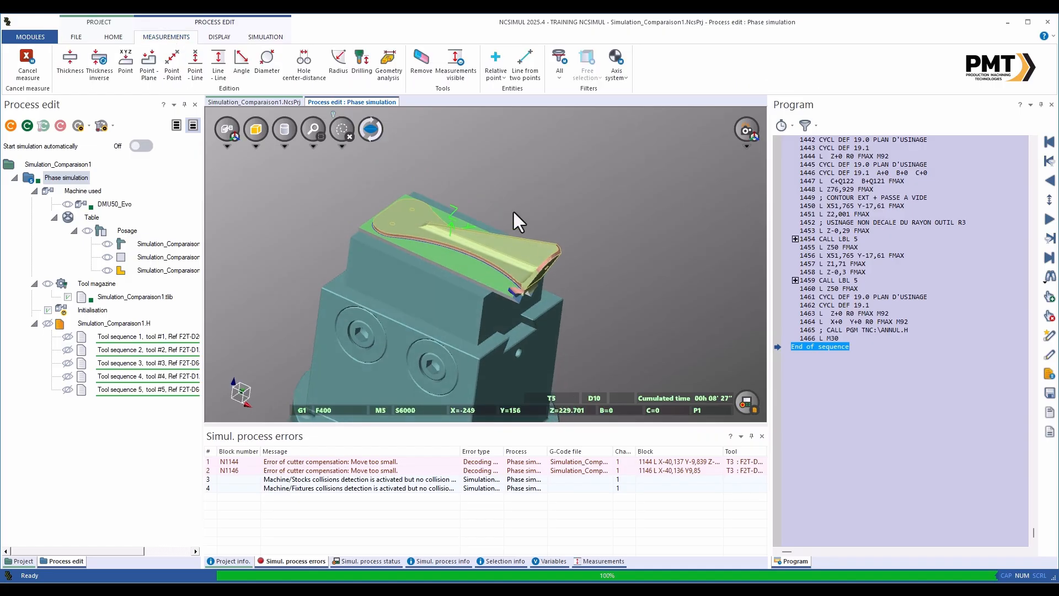
scroll(507, 245, "up", 2)
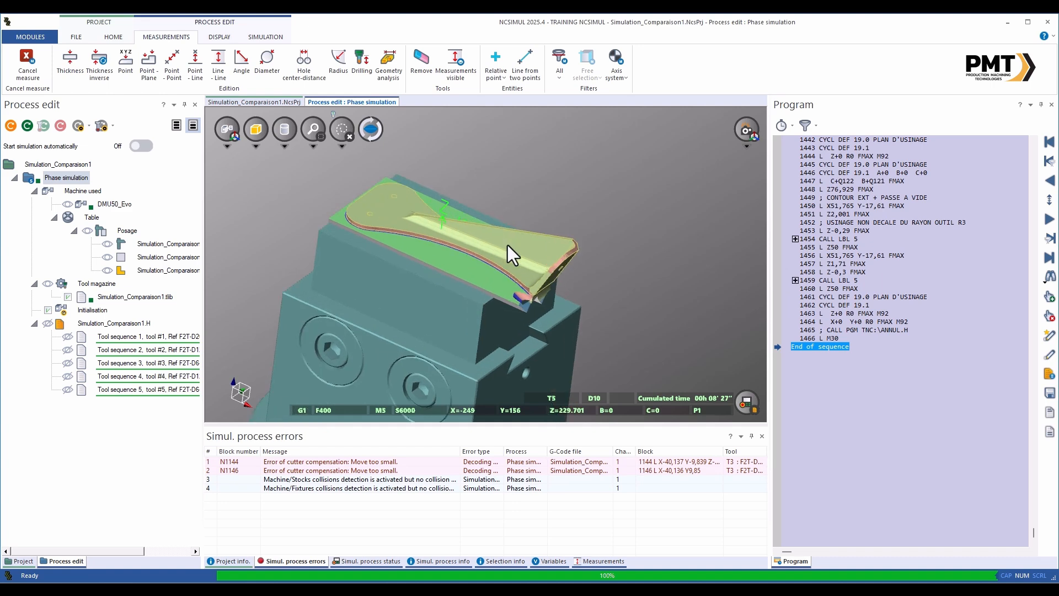
middle_click_drag(503, 253, 502, 264)
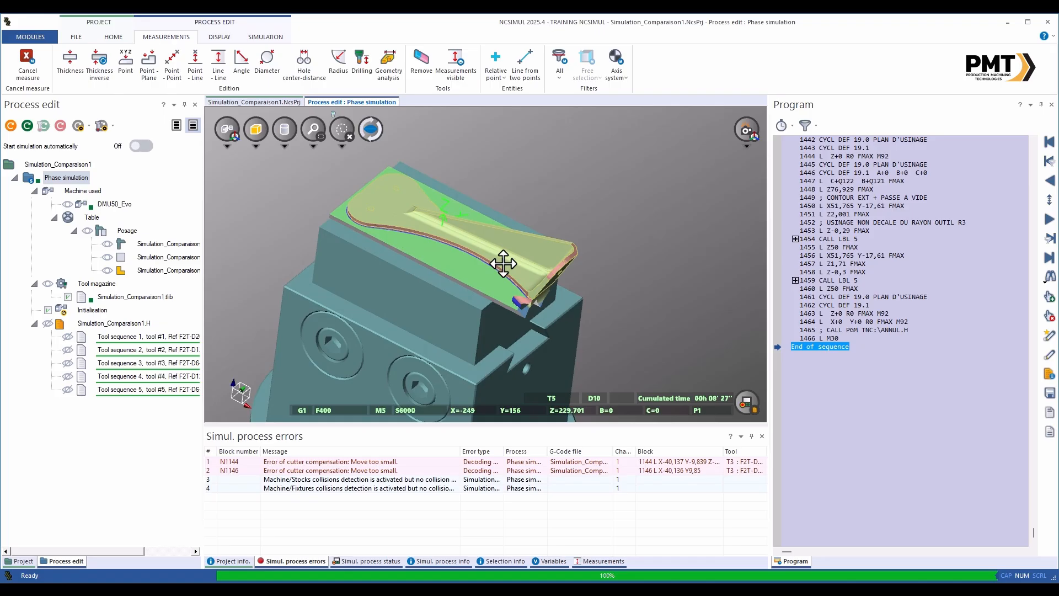
left_click(563, 79)
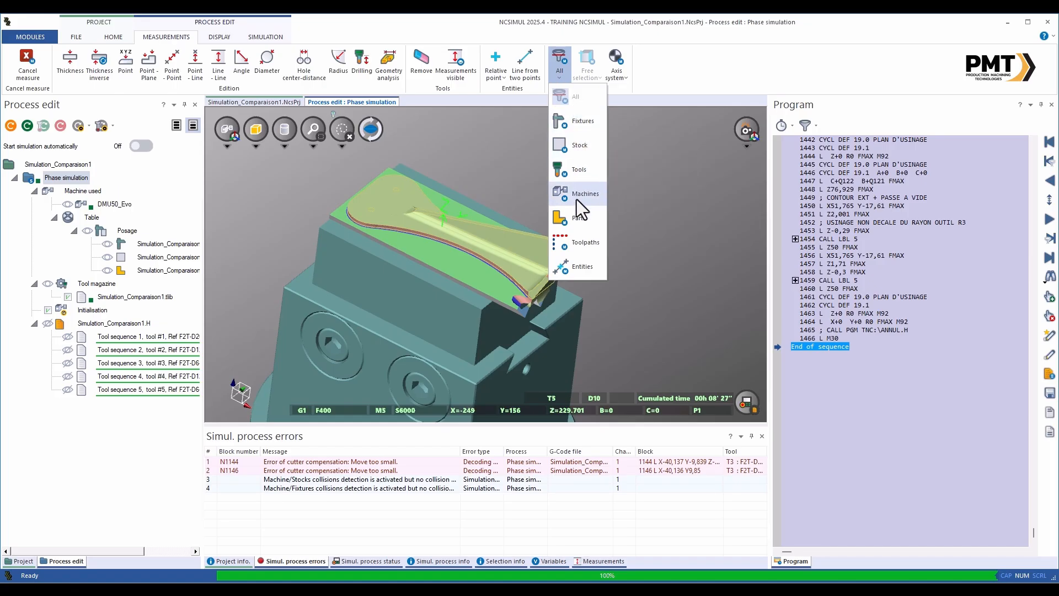
left_click(580, 149)
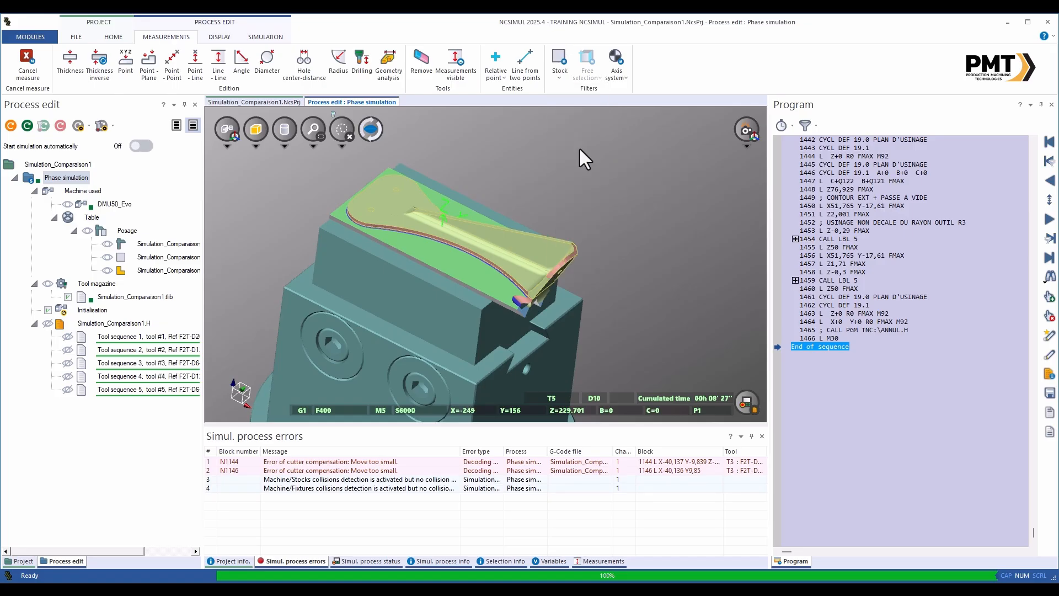
mouse_move(523, 285)
middle_mouse_down()
mouse_move(523, 274)
mouse_move(539, 277)
middle_mouse_up()
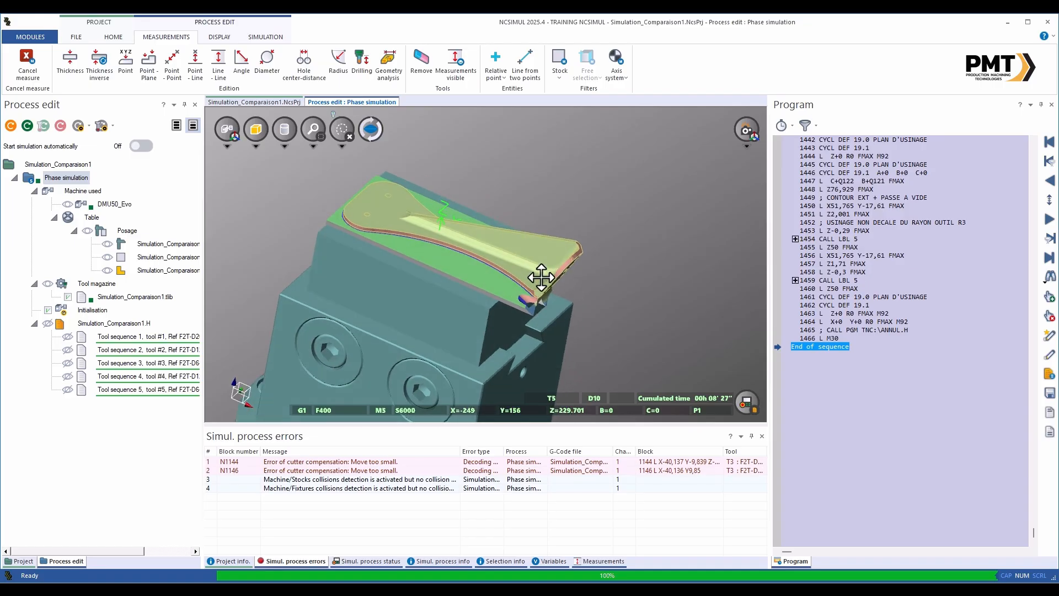
left_click(106, 272)
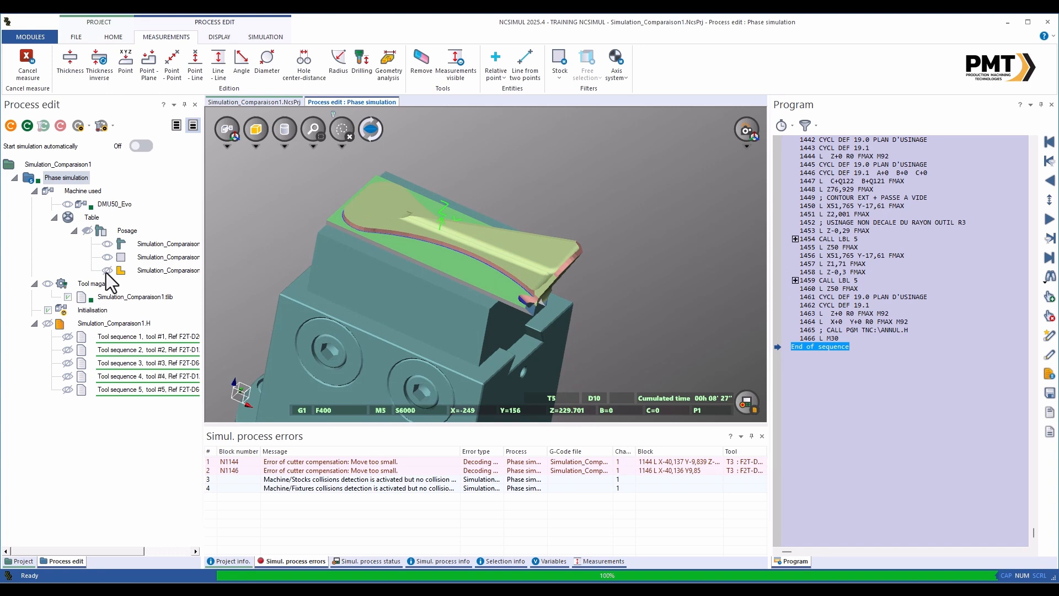
Show the measurements list and measure the stock's thickness at a point on the machined part's upper web surface
middle_click_drag(521, 232, 513, 236)
scroll(512, 236, "up", 1)
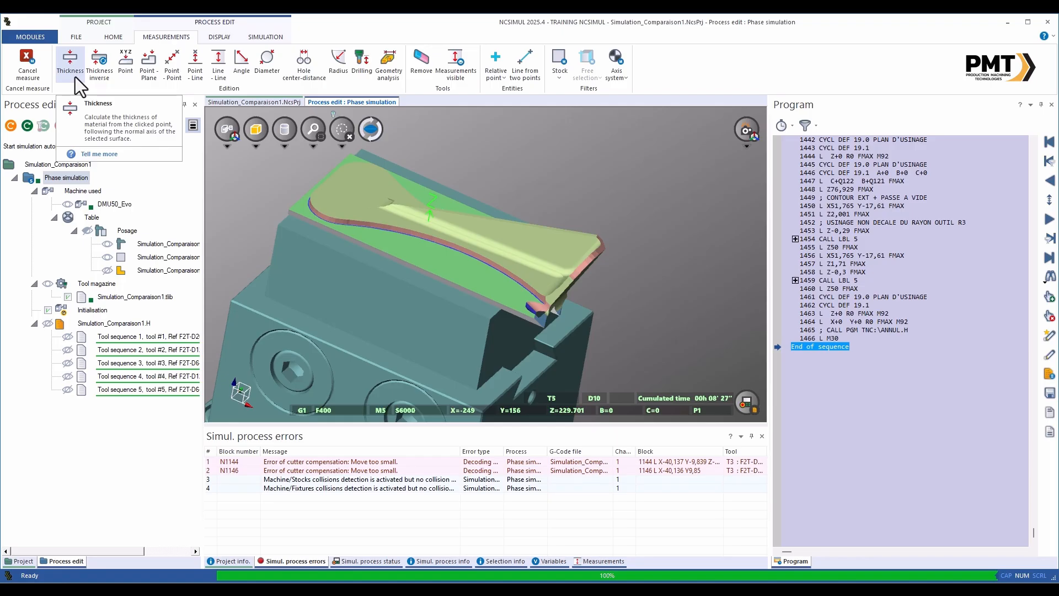
left_click(605, 561)
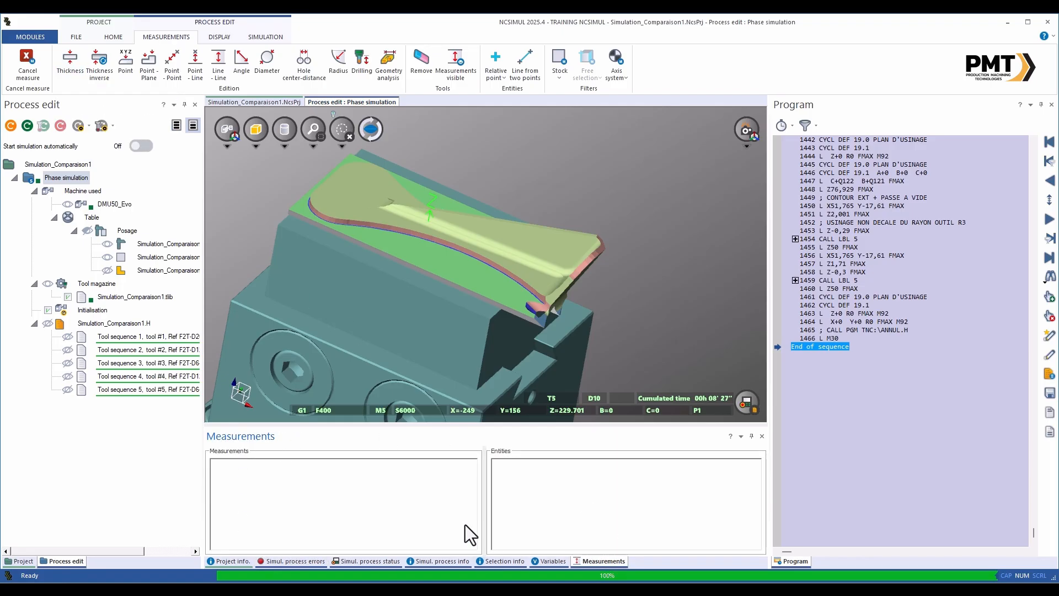
left_click(73, 65)
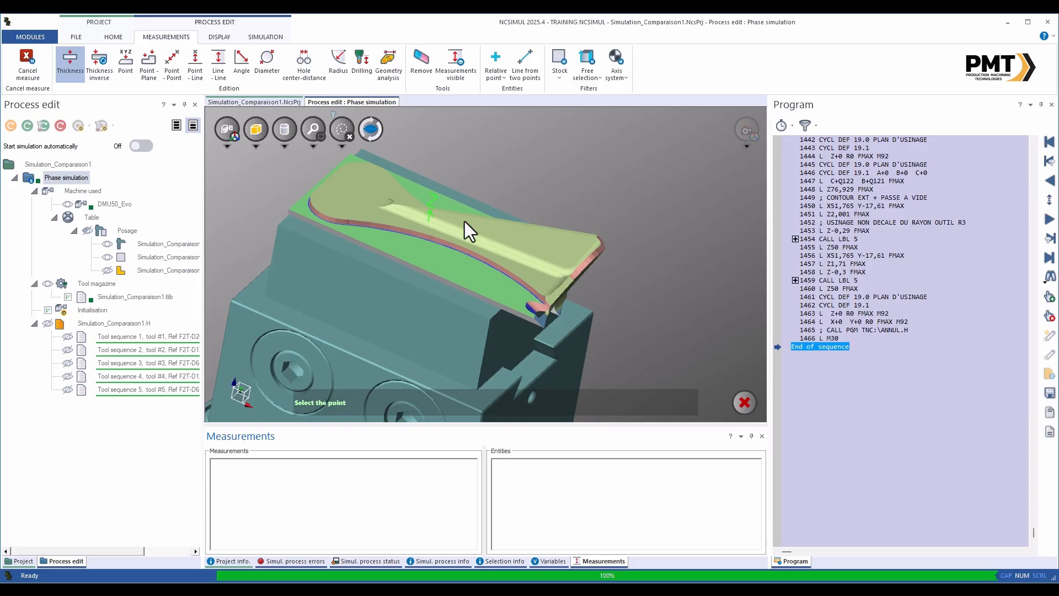
scroll(518, 238, "up", 1)
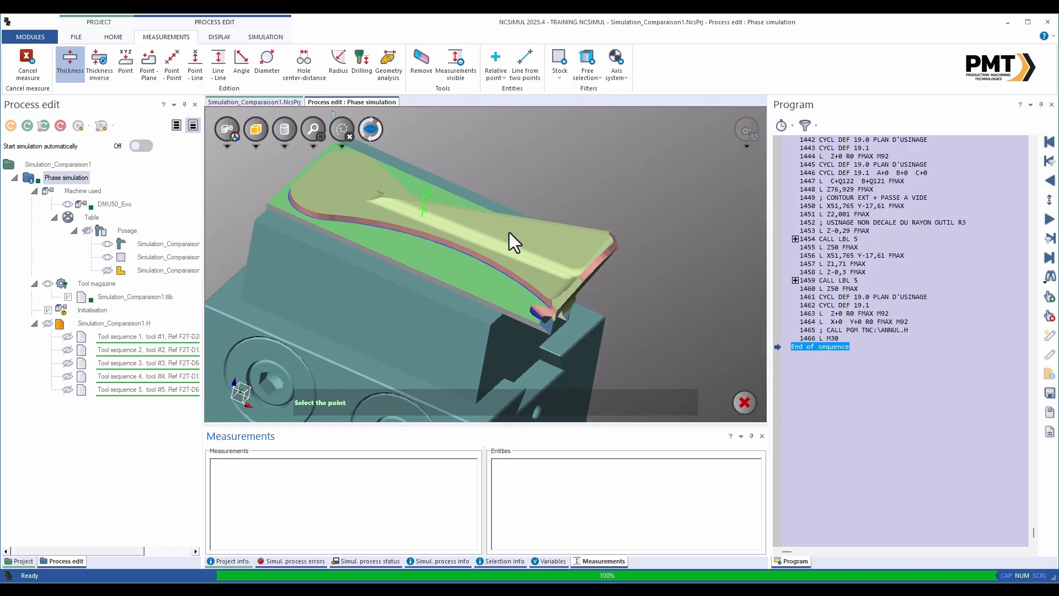
mouse_move(557, 240)
middle_mouse_down()
mouse_move(508, 279)
mouse_move(552, 244)
middle_mouse_up()
left_click(523, 235)
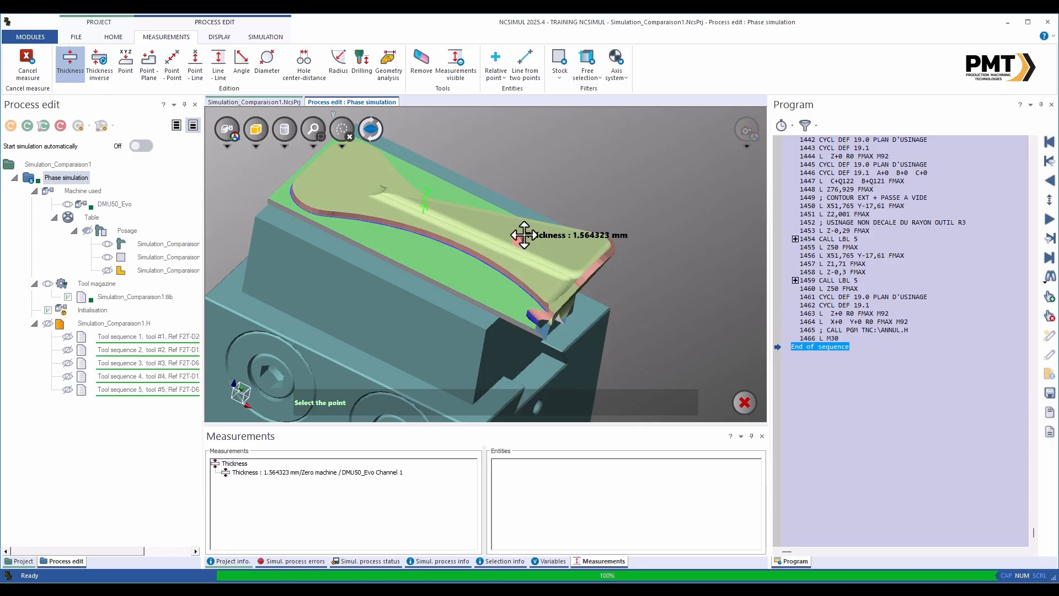
Switch the measurement selection filter to Parts and show the Simulation_Comparaison1 design part again
middle_click_drag(536, 241, 594, 259)
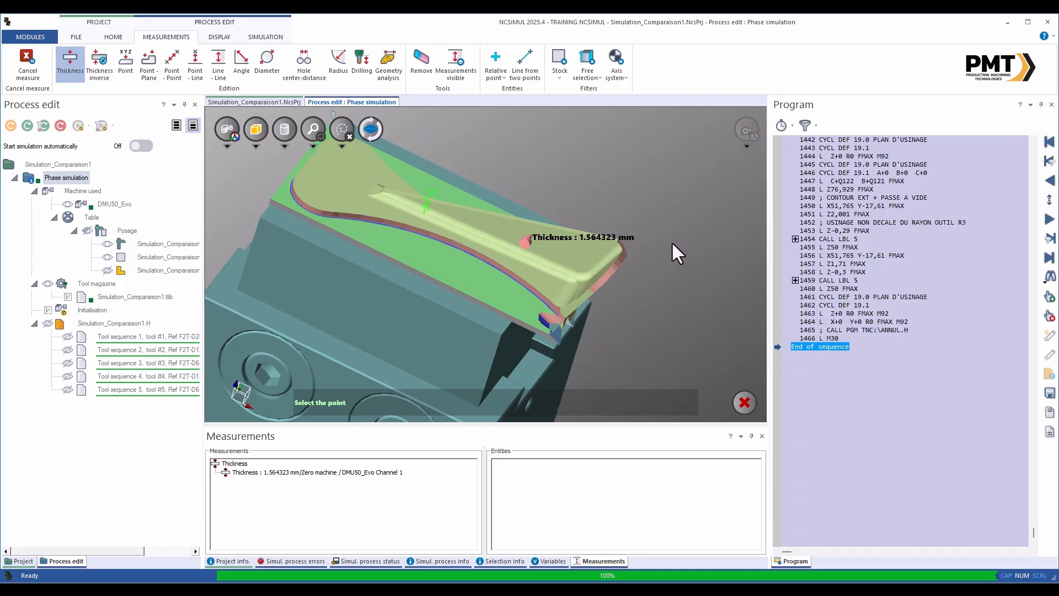
mouse_move(550, 252)
middle_mouse_down()
mouse_move(538, 267)
mouse_move(547, 256)
middle_mouse_up()
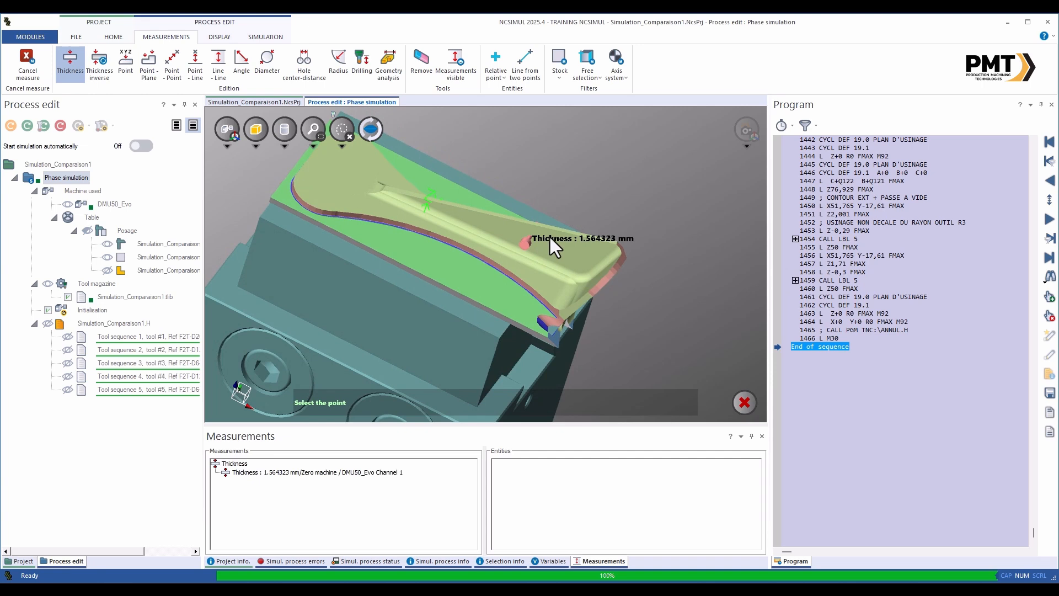
left_click(557, 81)
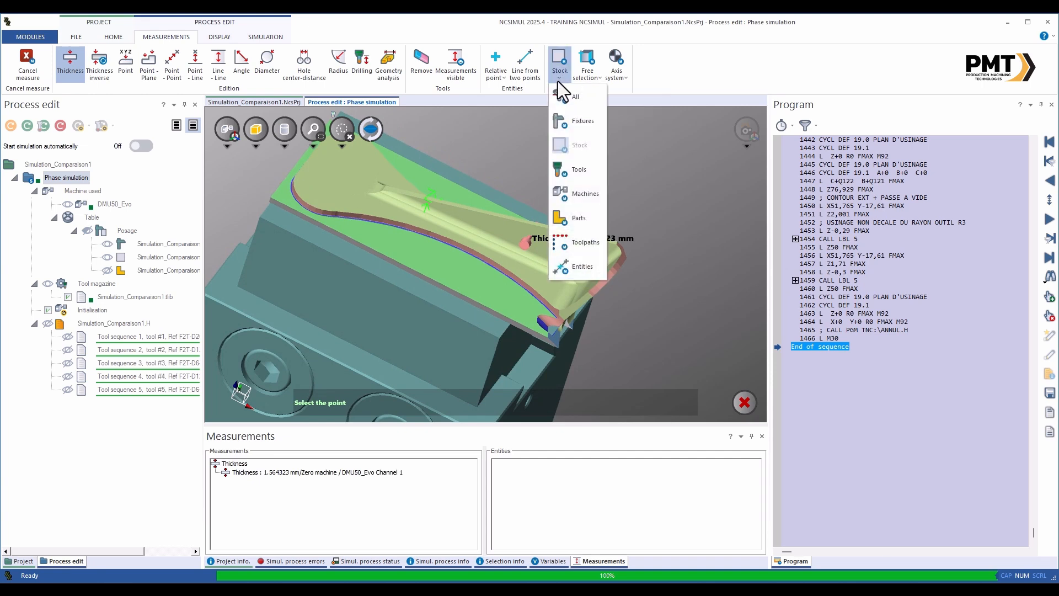
left_click(589, 222)
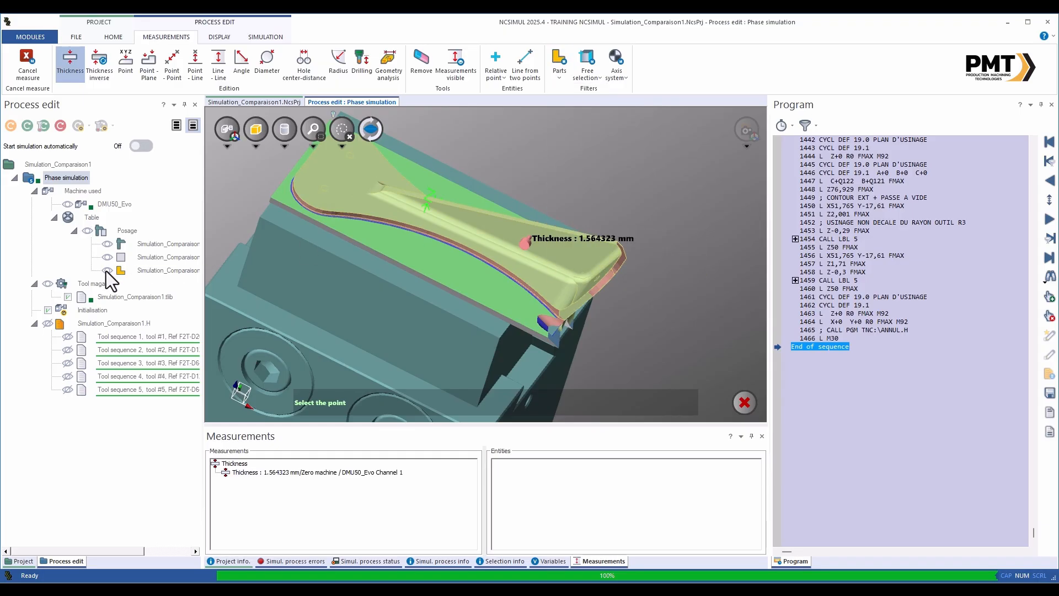
Display the design part in Shading mode and measure its thickness at a point on the upper web surface
right_click(151, 271)
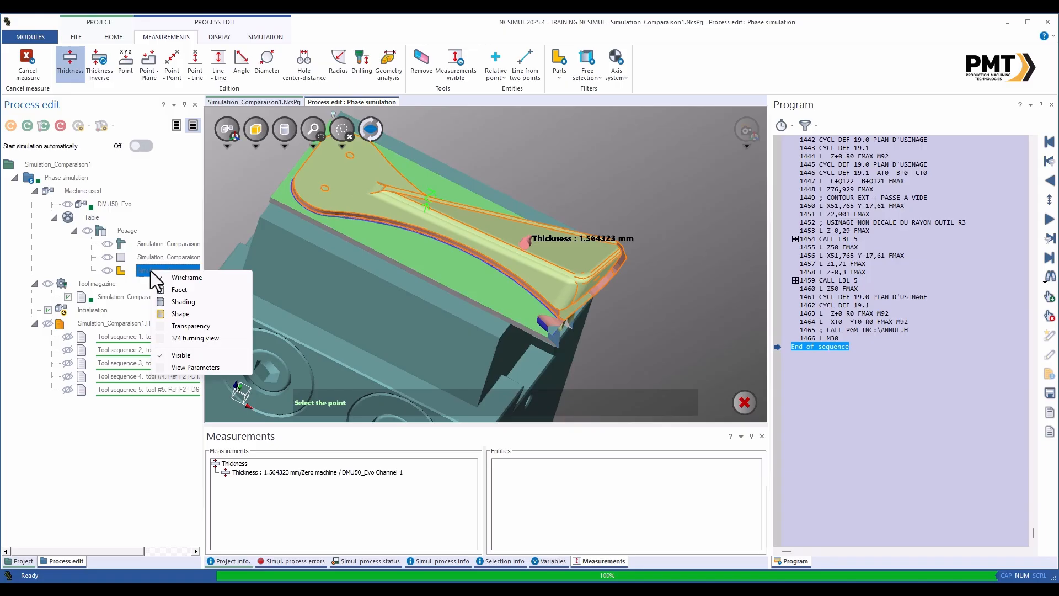
left_click(186, 305)
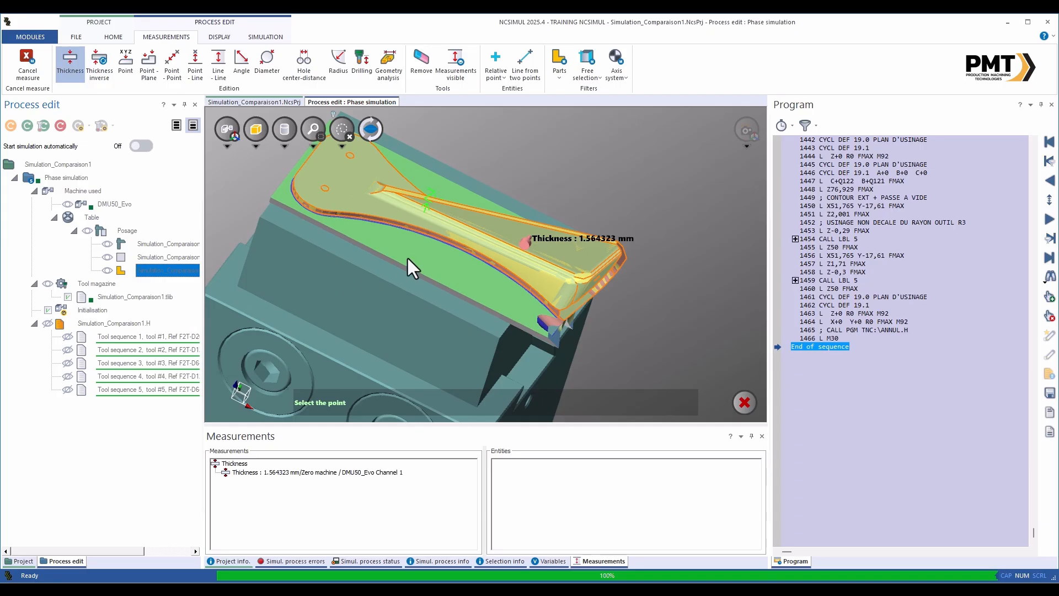
left_click(503, 230)
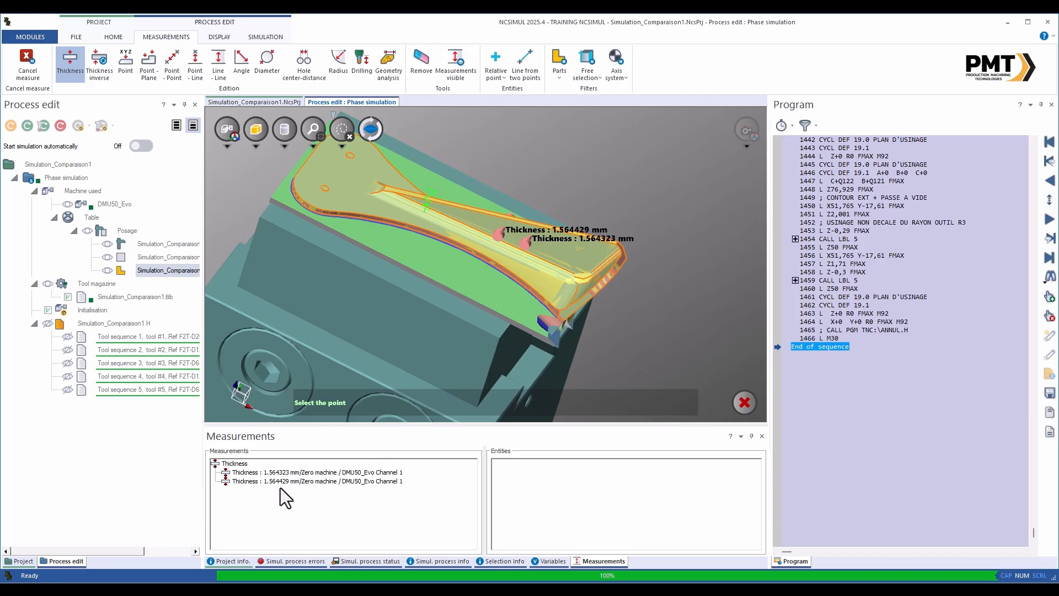
mouse_move(546, 243)
middle_mouse_down()
mouse_move(534, 301)
mouse_move(551, 229)
mouse_move(555, 254)
middle_mouse_up()
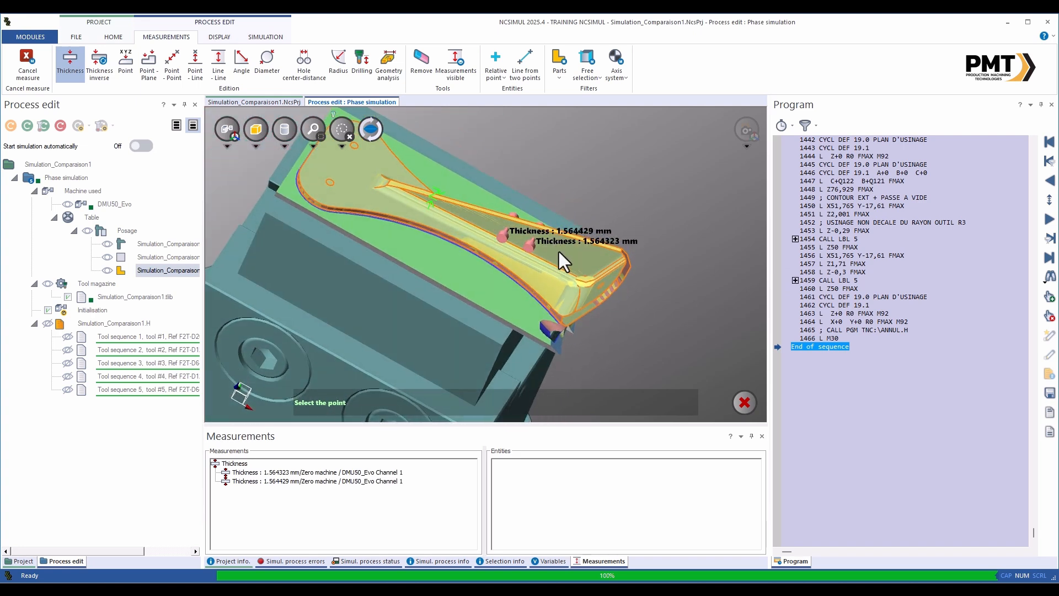
left_click(742, 398)
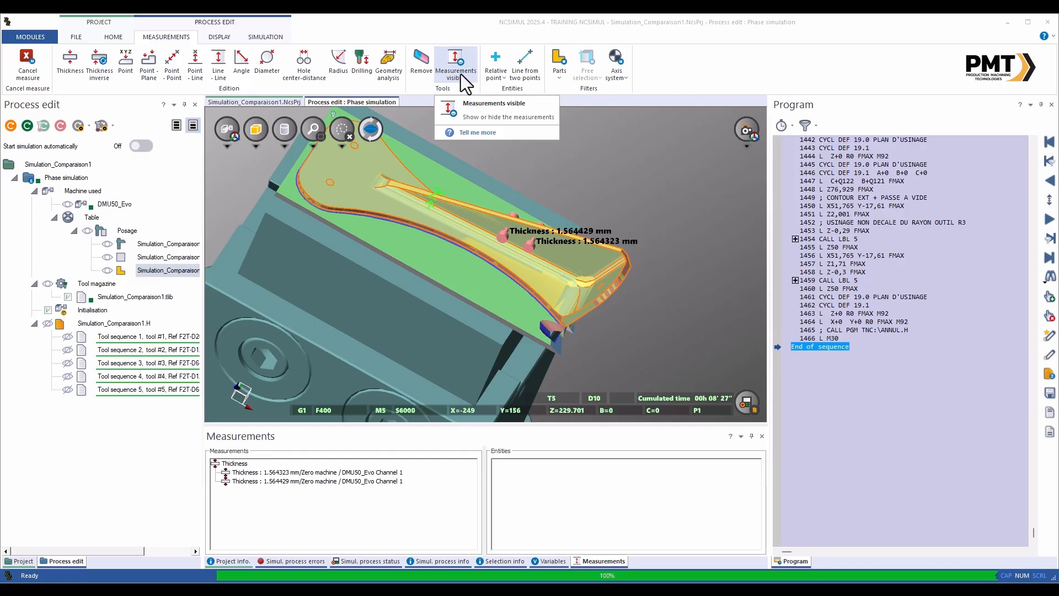
Hide the measurement labels in the 3D view and set the measurement selection filter back to Stock
left_click(456, 60)
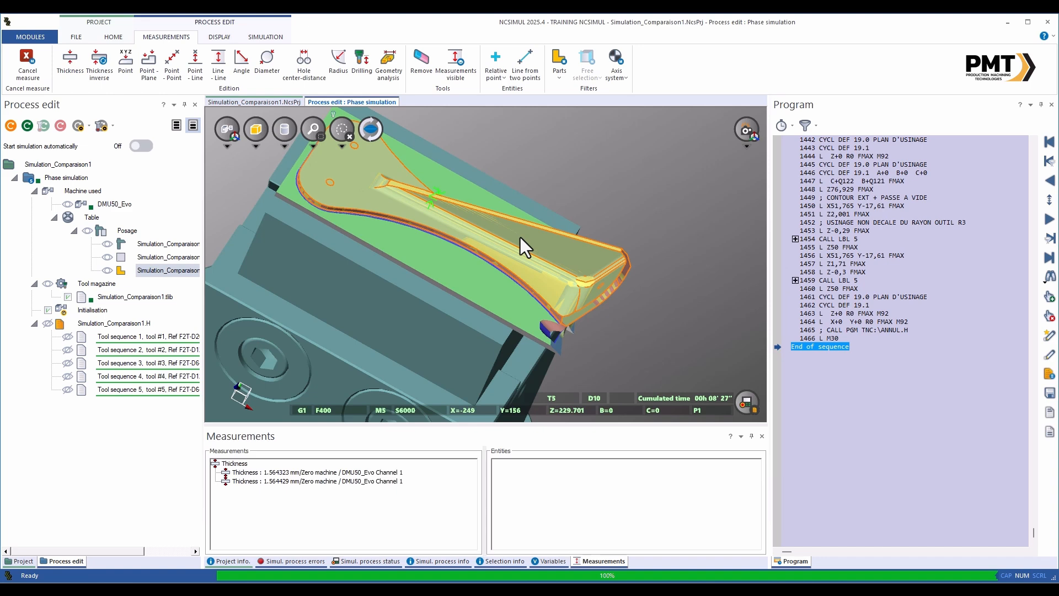
left_click(560, 78)
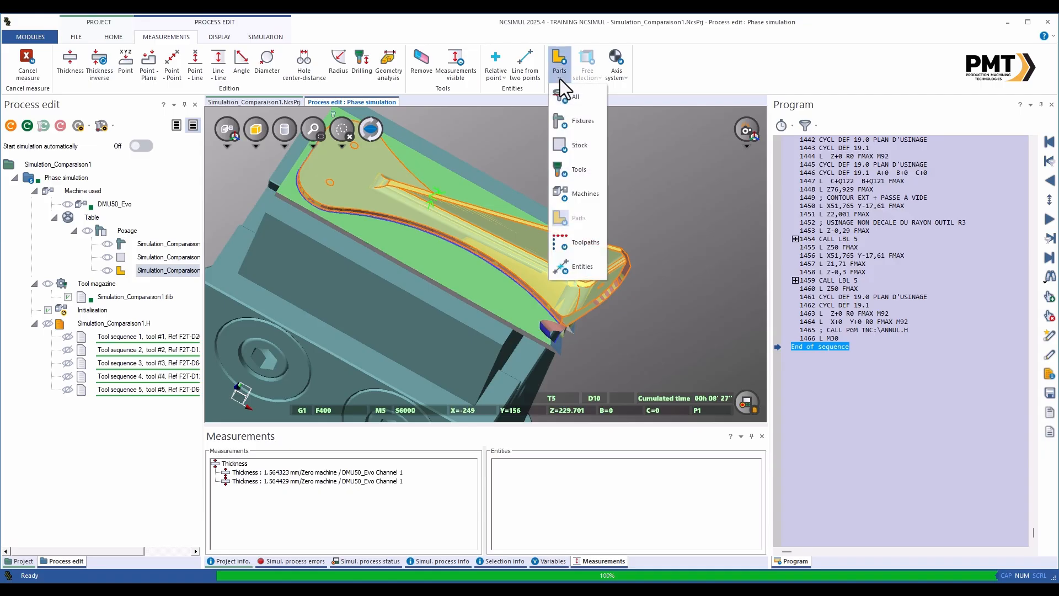
left_click(570, 144)
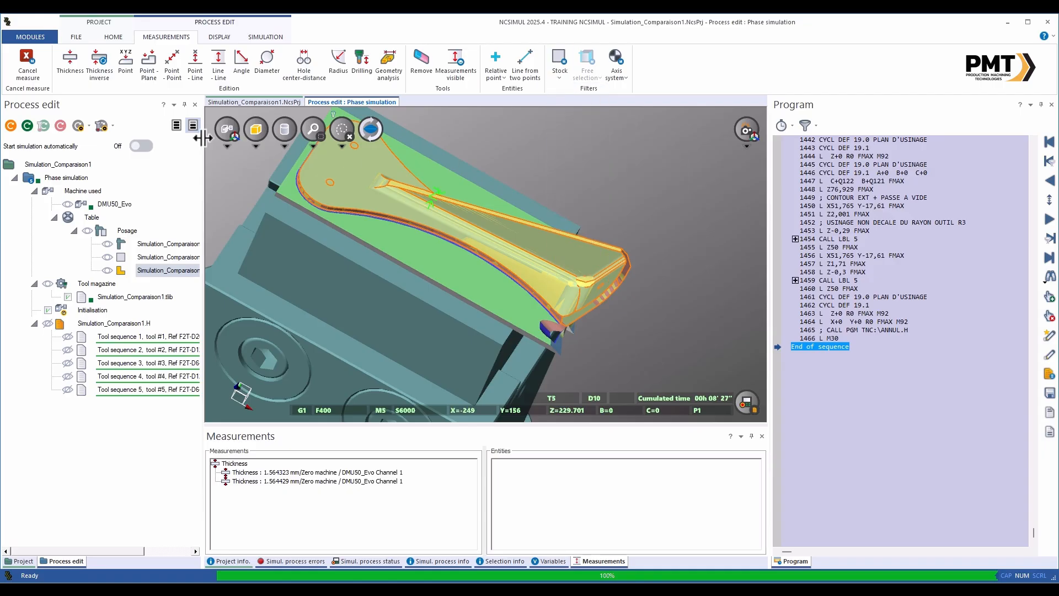
Measure the stock's angle from a reference point at the far end corner to a point on the long straight edge
left_click(241, 69)
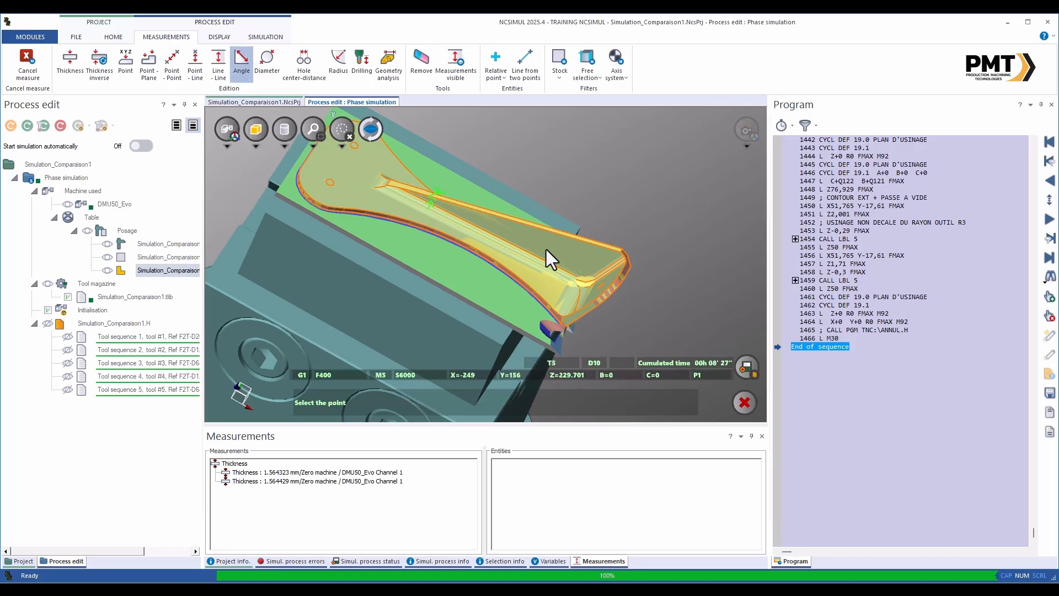
scroll(618, 253, "up", 2)
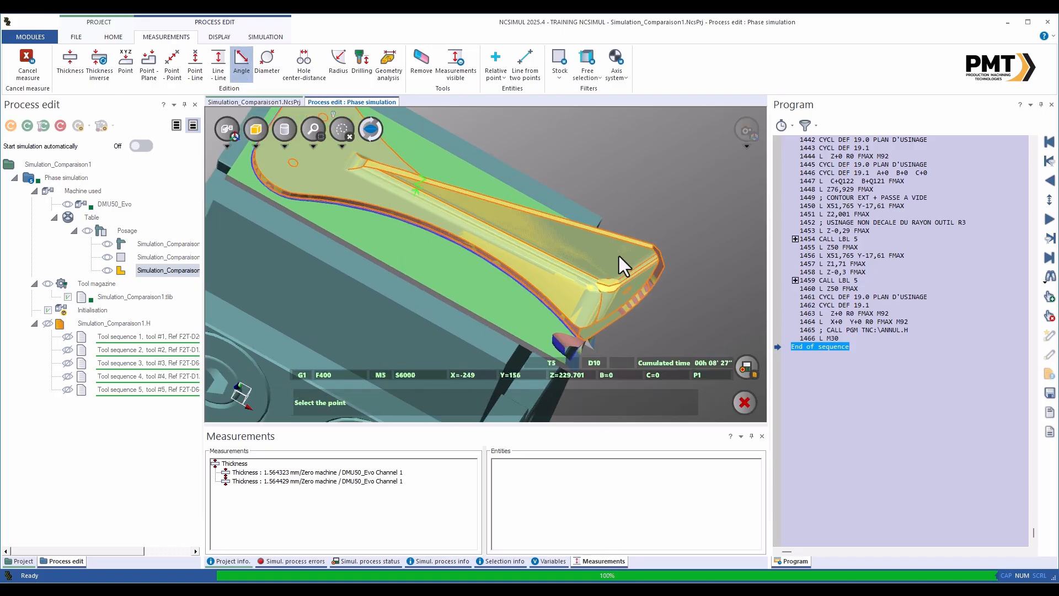
scroll(657, 251, "up", 2)
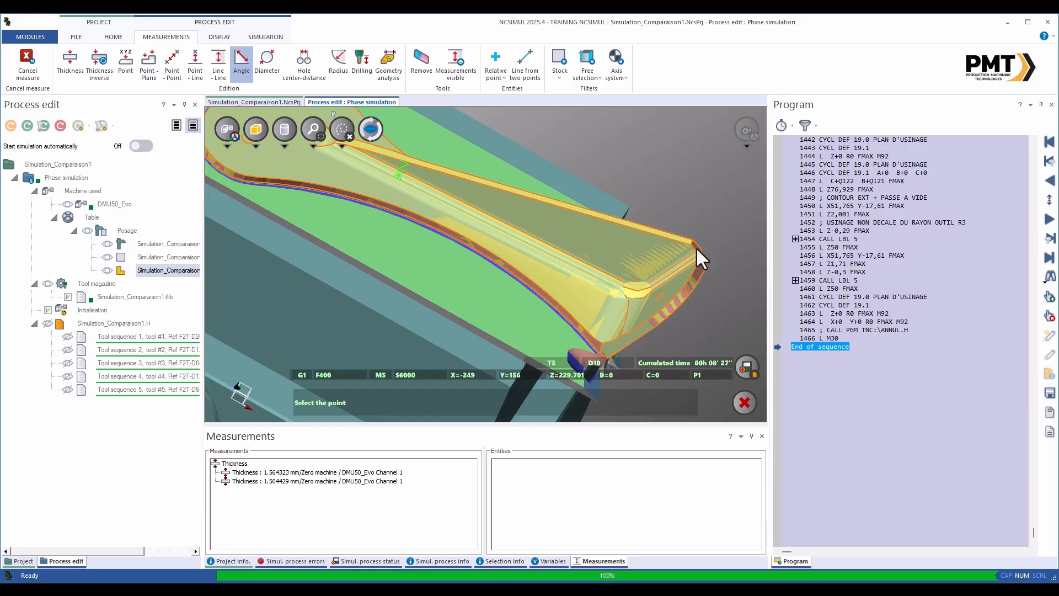
scroll(534, 267, "down", 2)
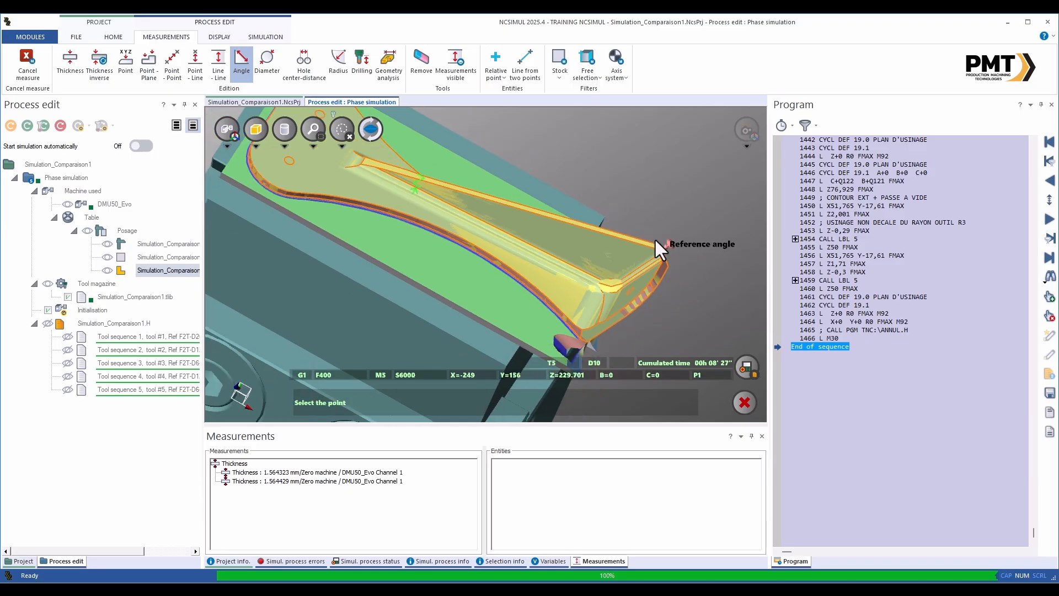
scroll(611, 231, "up", 1)
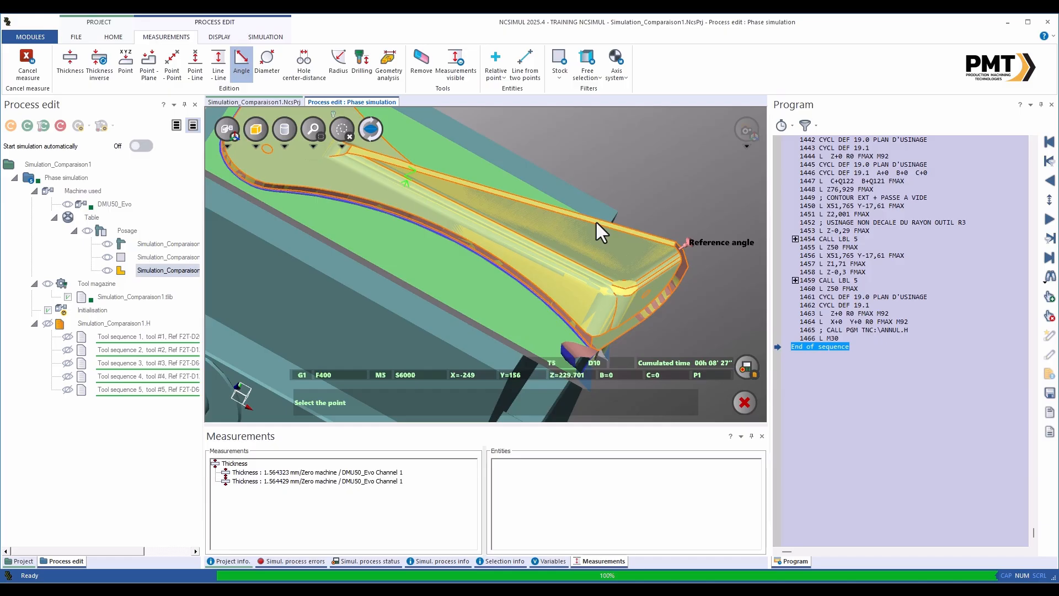
left_click(596, 223)
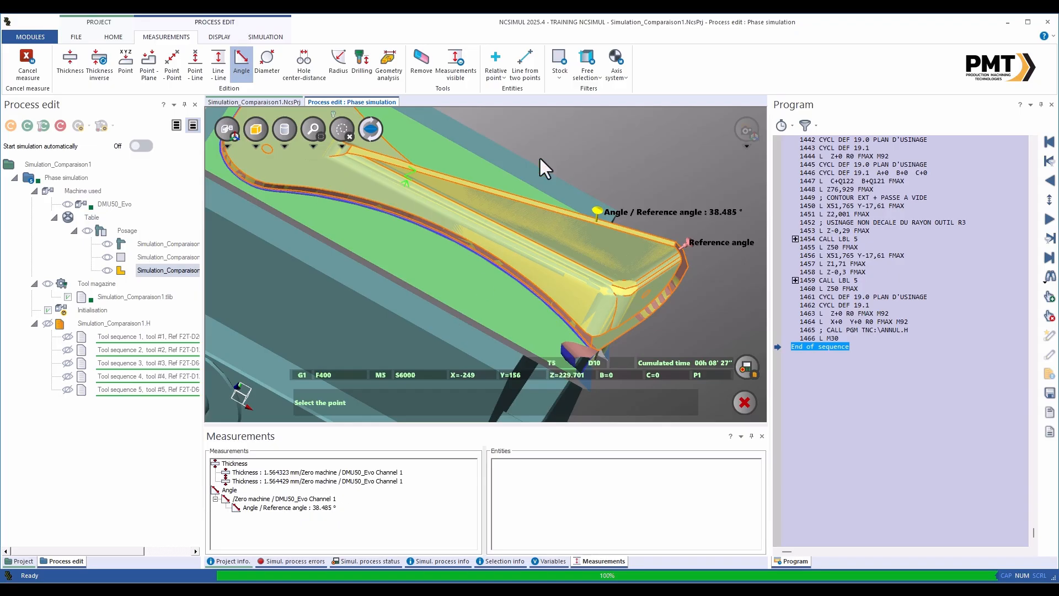
Set the selection filter to Parts and measure the same angle on the design part between its far end and long straight edge
left_click(556, 81)
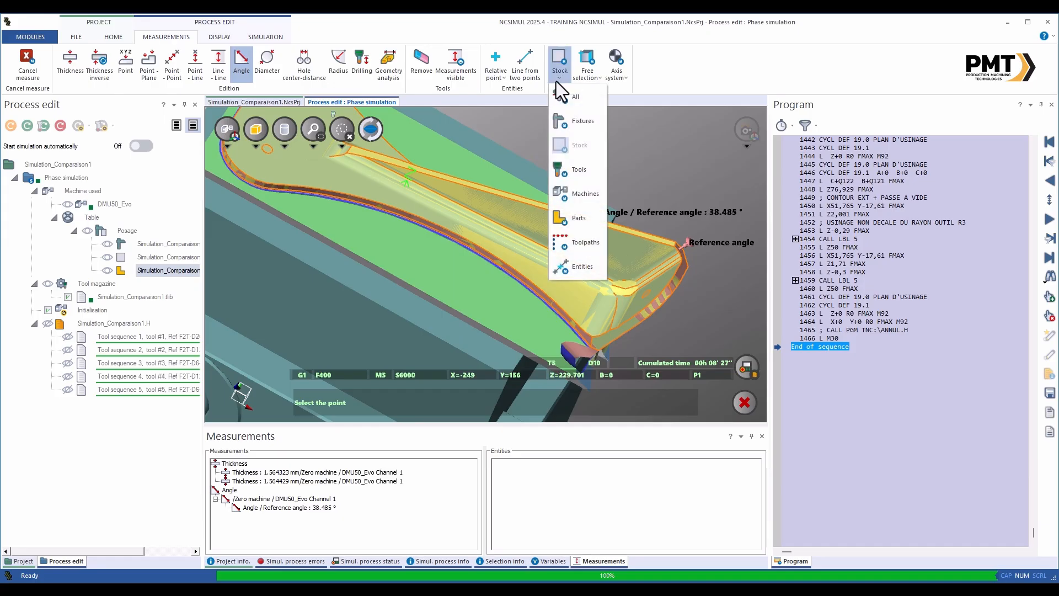
left_click(570, 219)
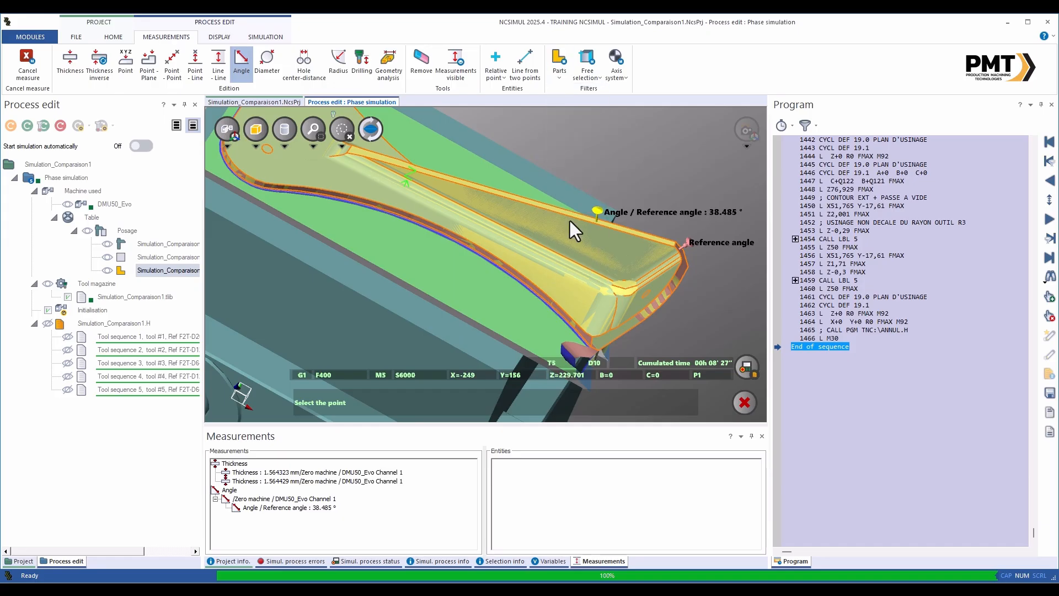
left_click(745, 402)
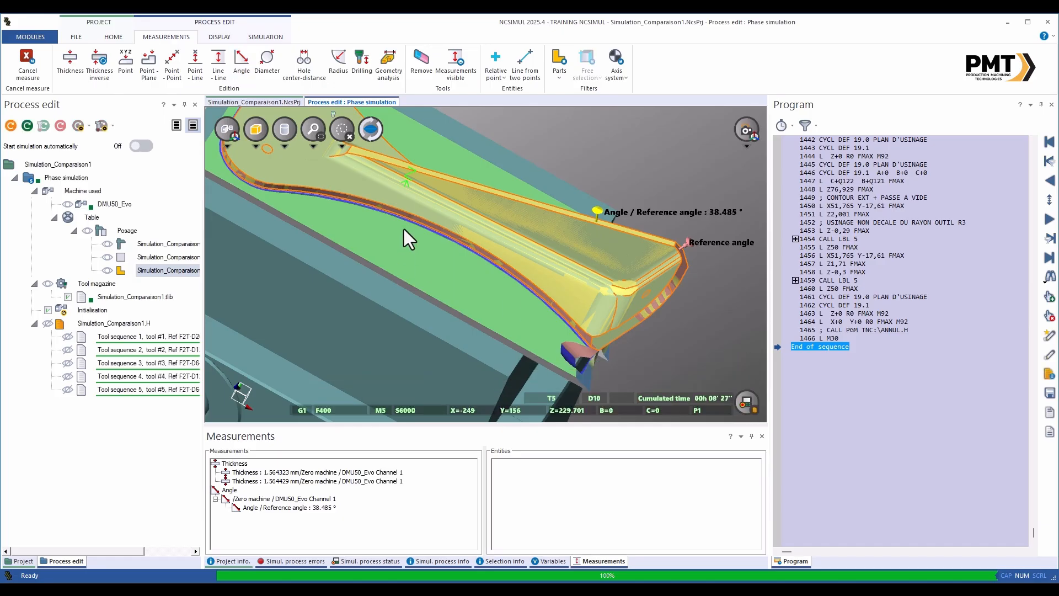
left_click(241, 64)
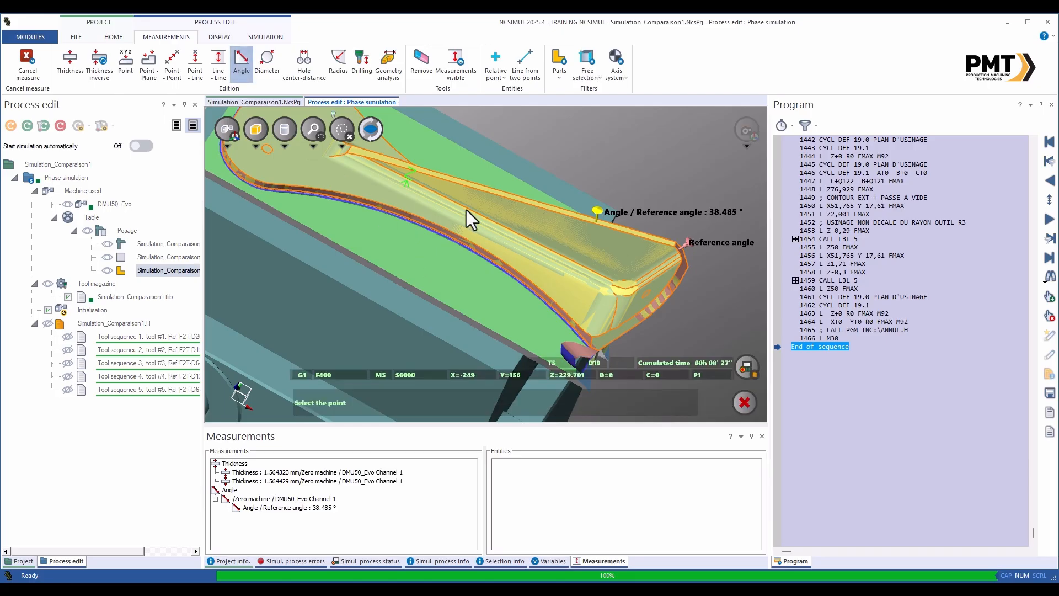
left_click(683, 256)
left_click(581, 217)
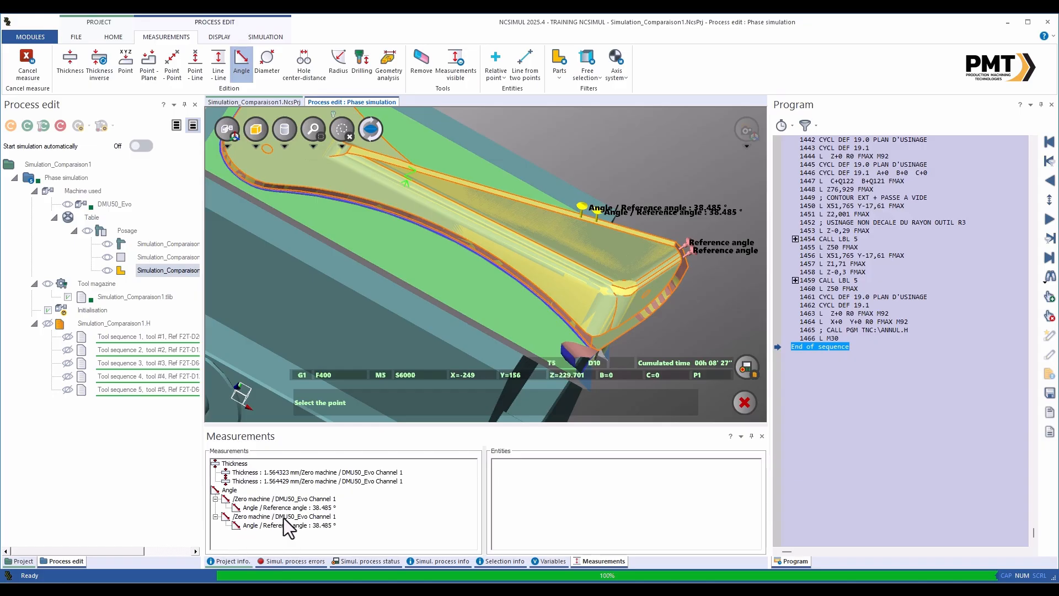
Print the list of thickness and angle measurements to Measurements.pdf using Microsoft Print to PDF
left_click(298, 499)
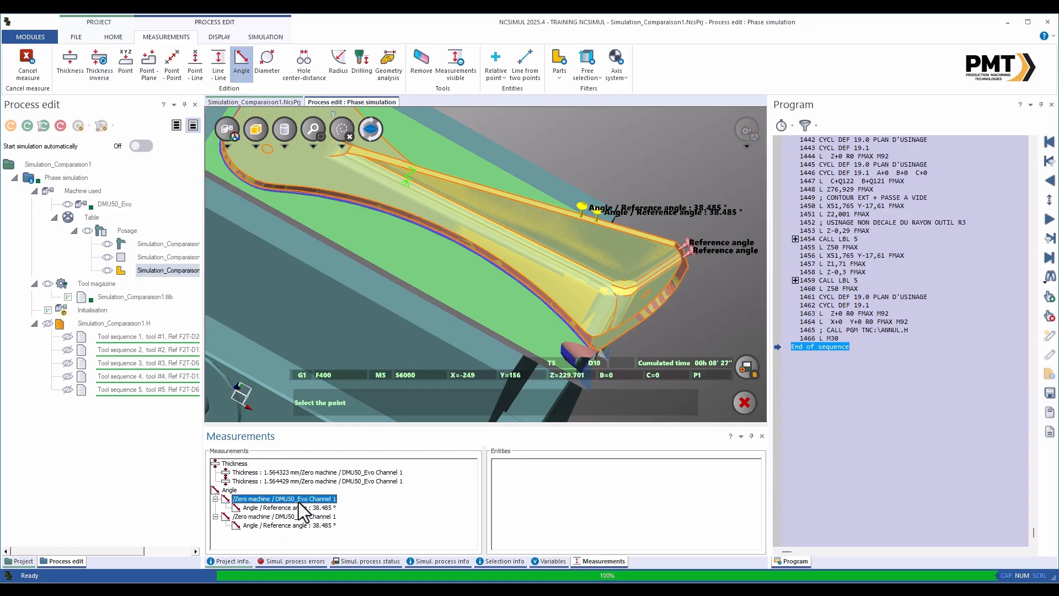
right_click(386, 510)
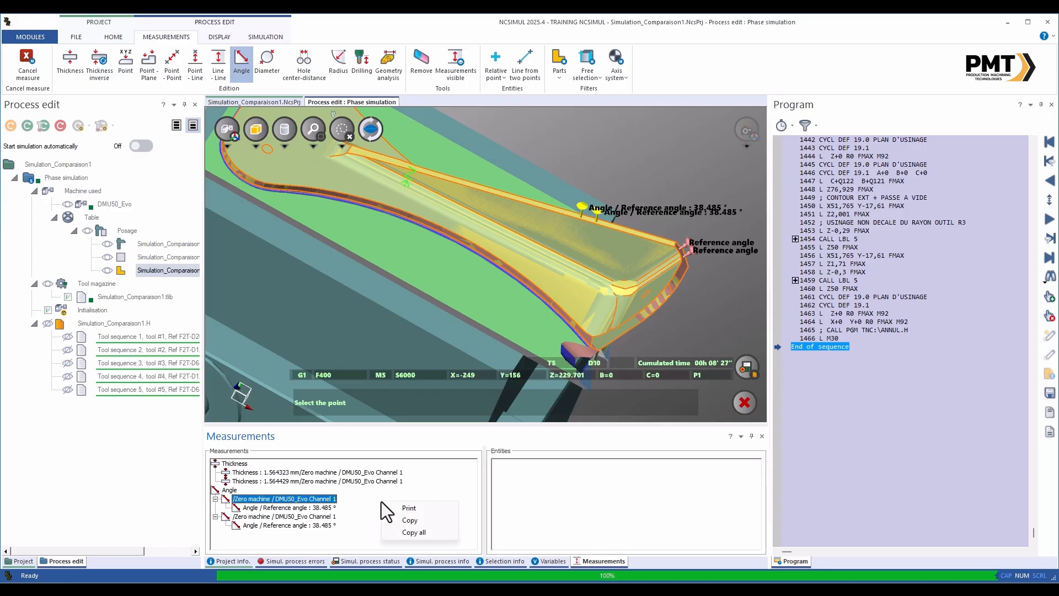
left_click(418, 510)
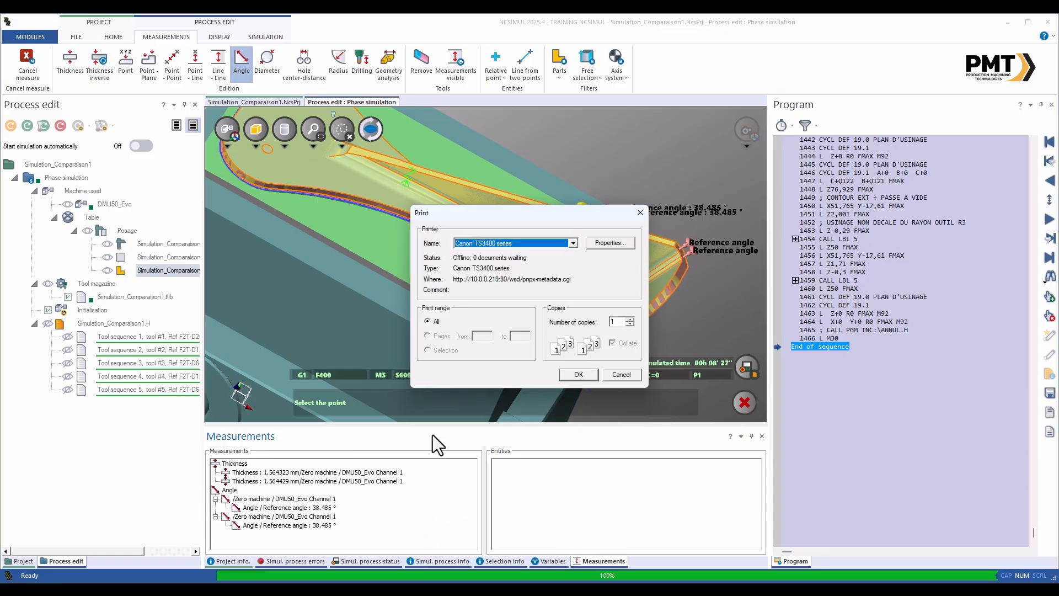
left_click(573, 246)
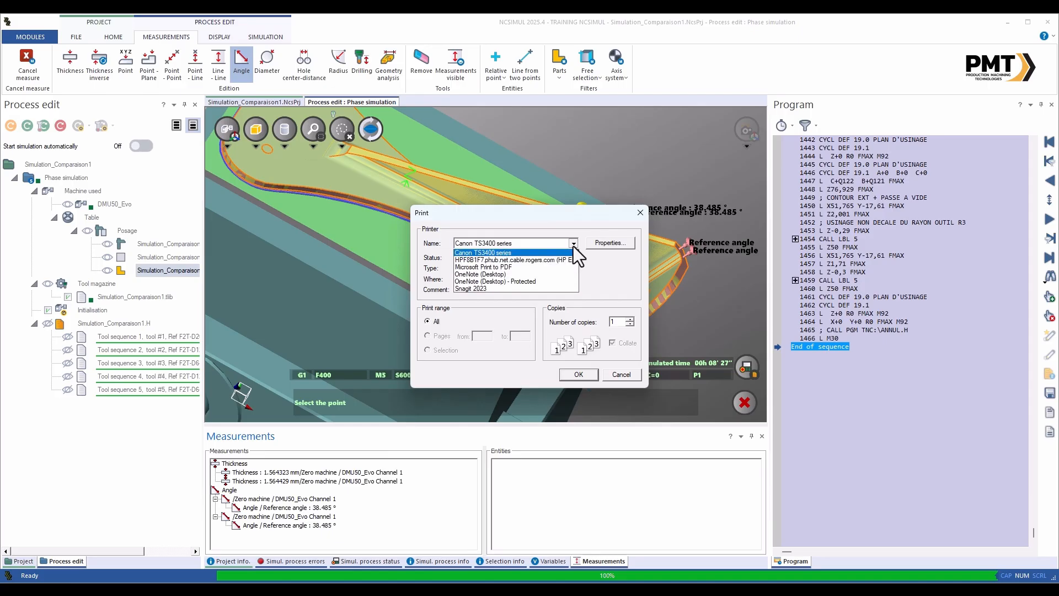
left_click(535, 274)
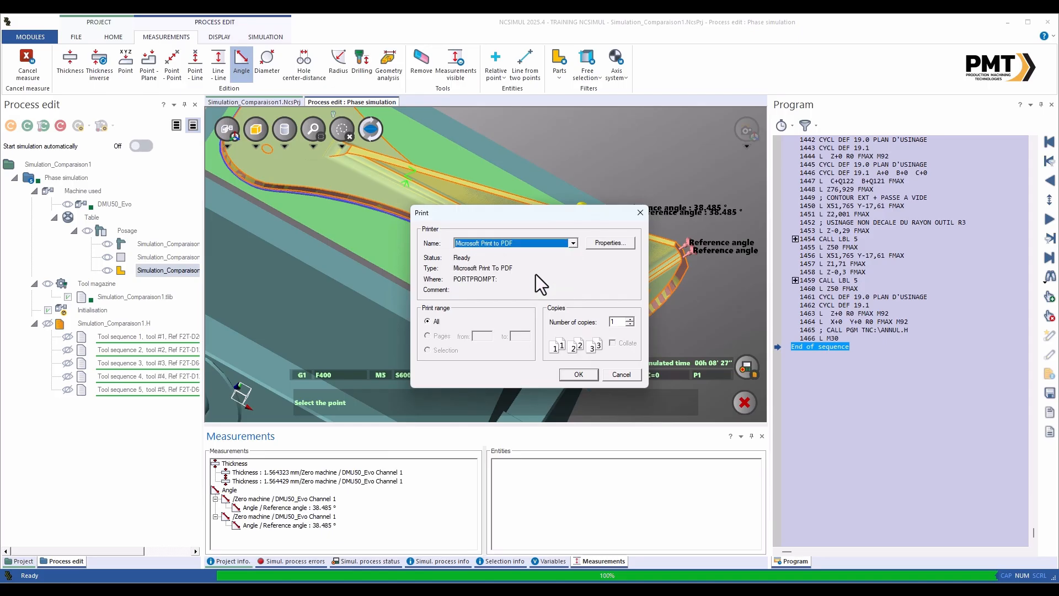
left_click(573, 374)
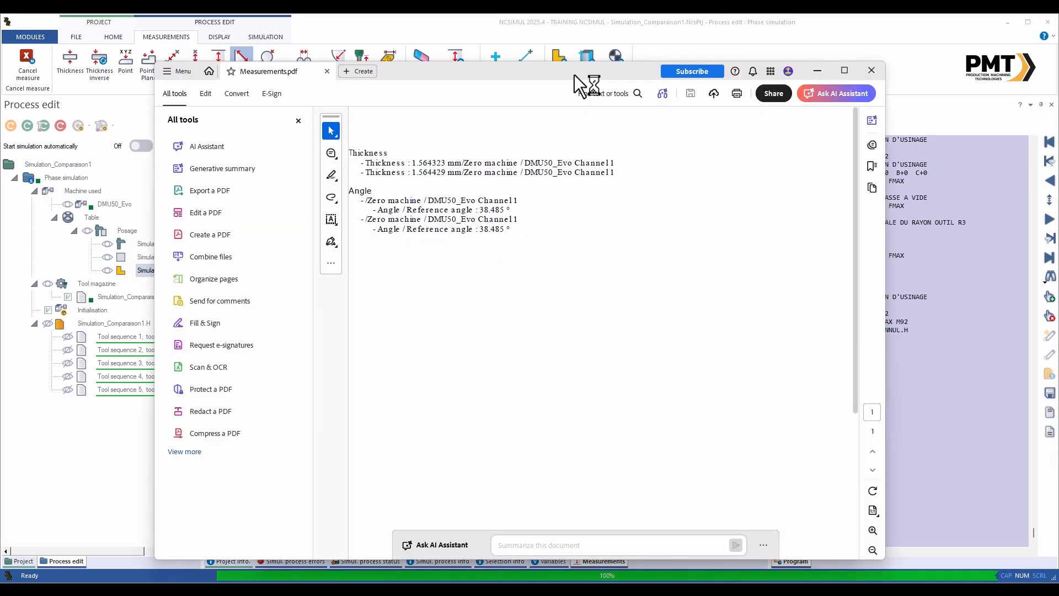